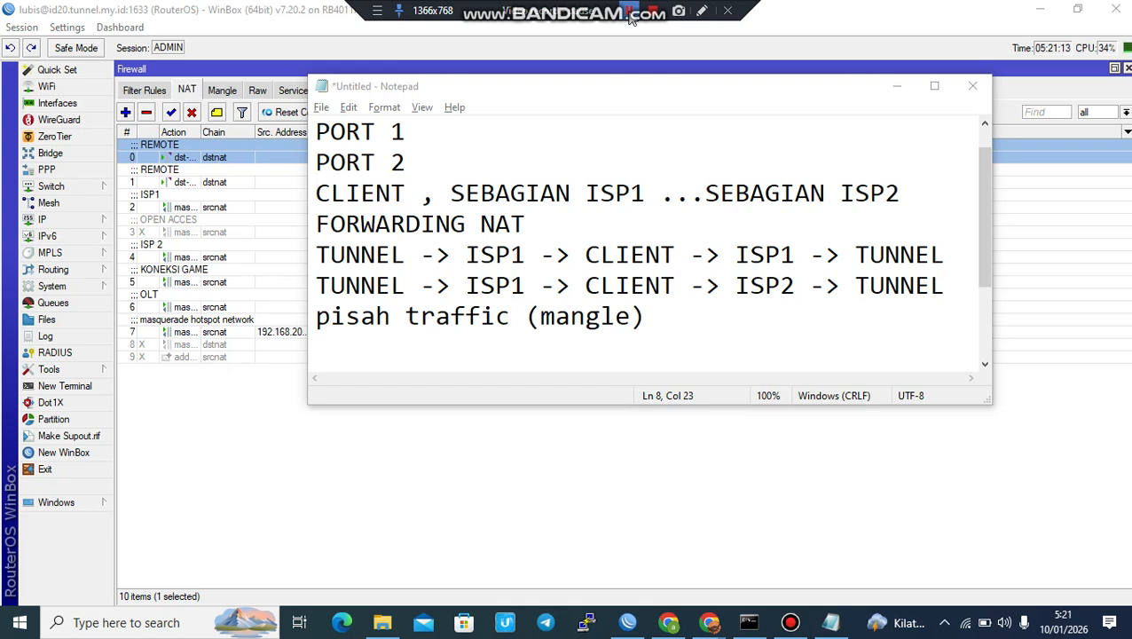
- Review the Notepad notes on the two ports, the clients' ISP split and the tunnel forwarding paths through ISP1 and ISP2
click(434, 135)
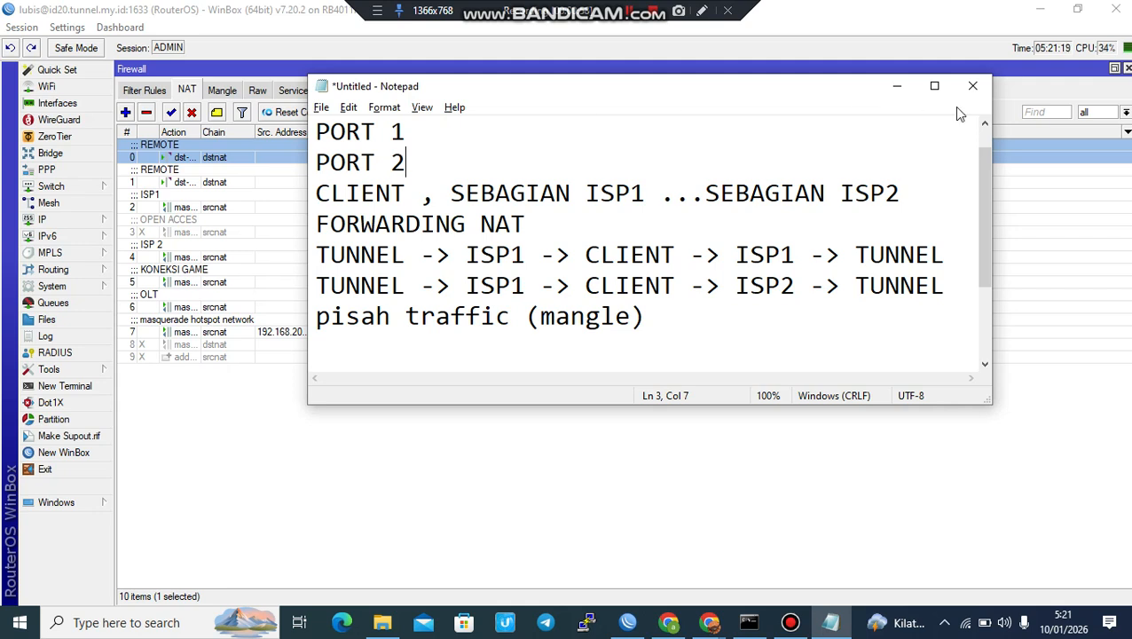
drag(412, 195, 316, 195)
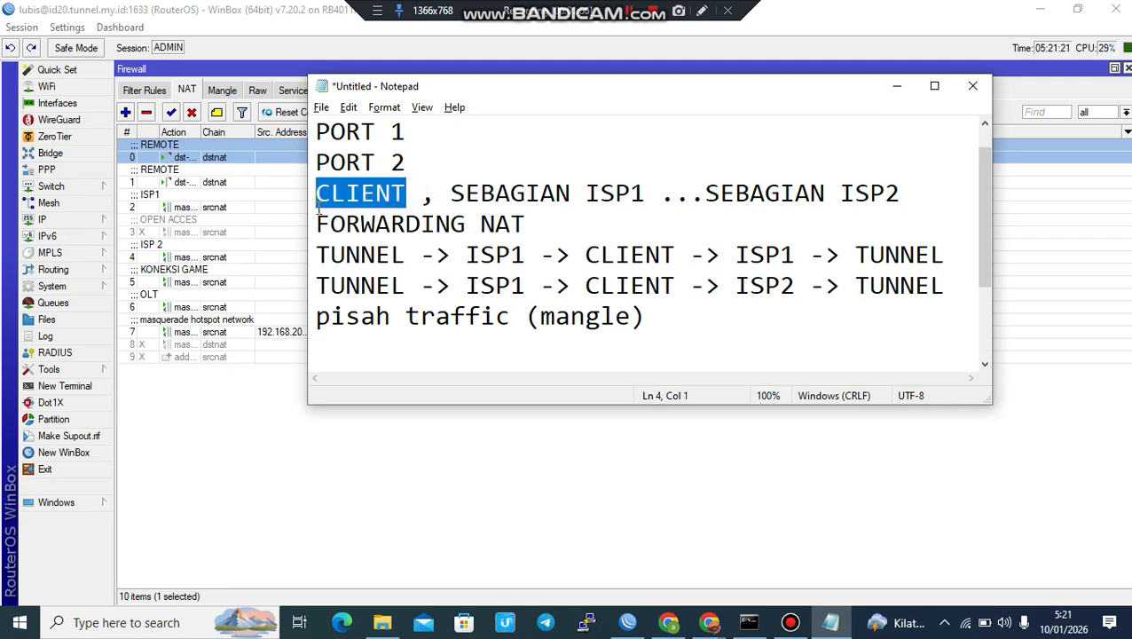
drag(408, 164, 321, 173)
mouse_move(406, 164)
mouse_down()
mouse_move(318, 162)
mouse_move(394, 165)
mouse_up()
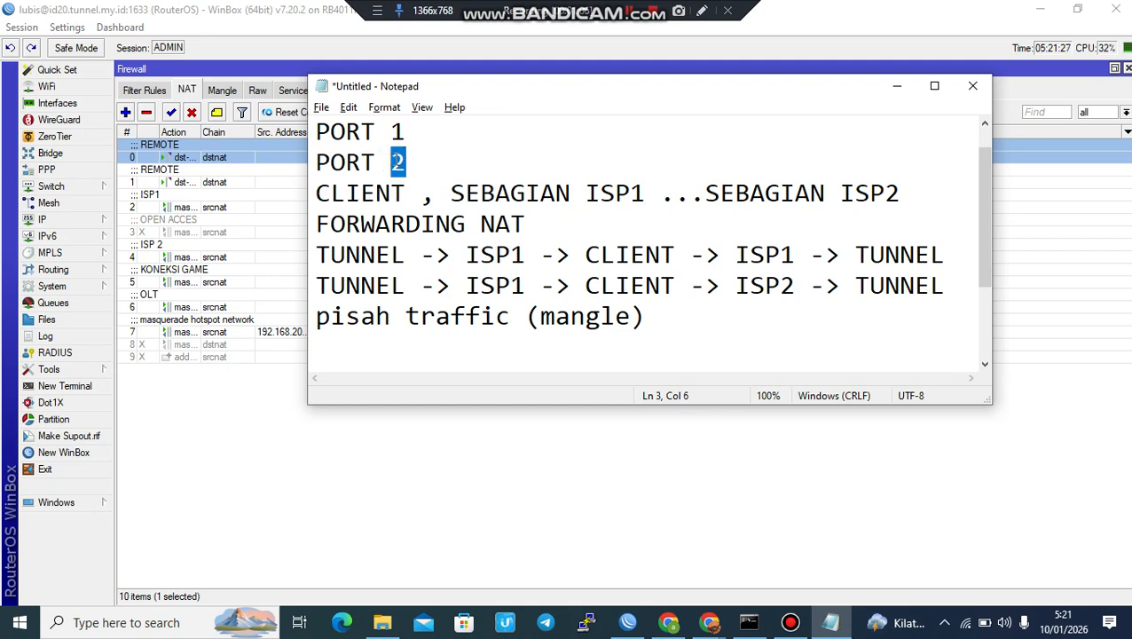
click(407, 194)
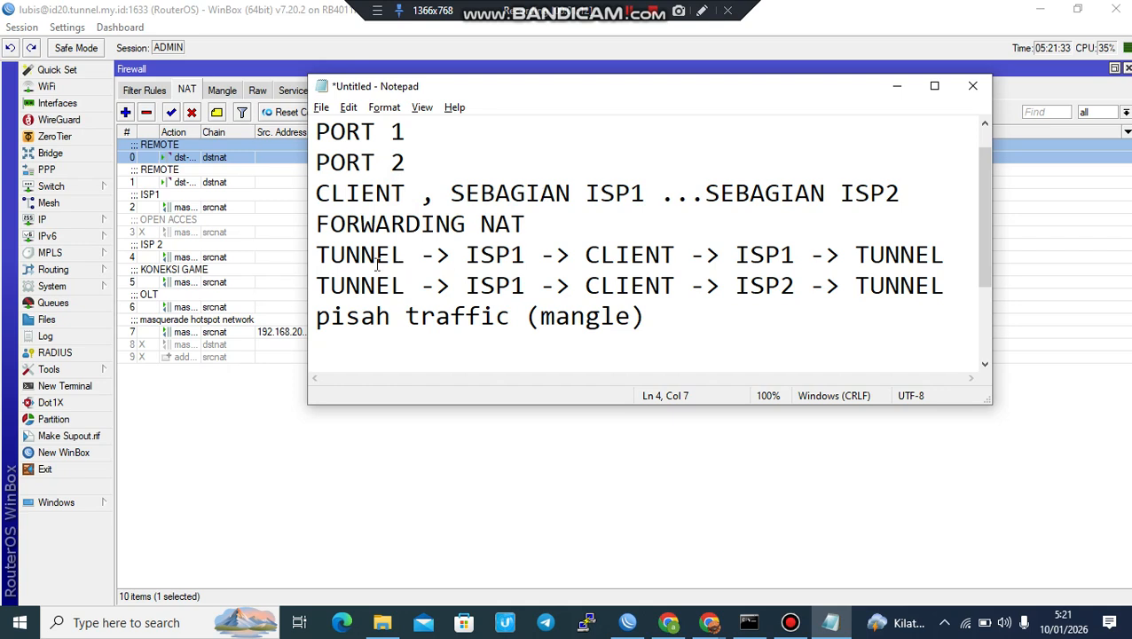
drag(317, 255, 968, 252)
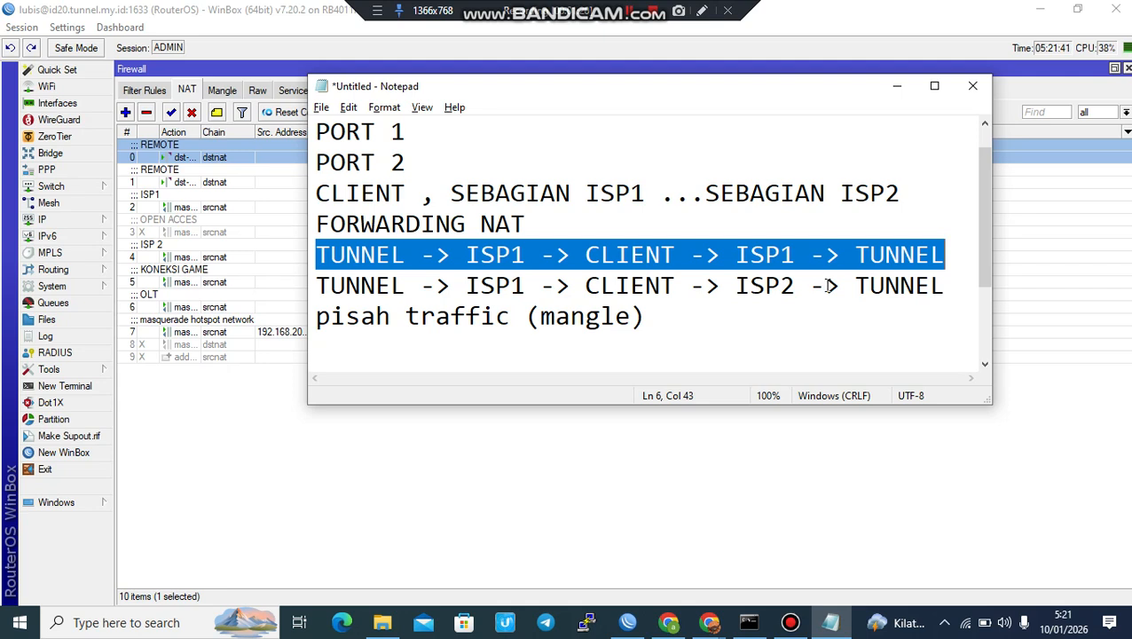
click(601, 217)
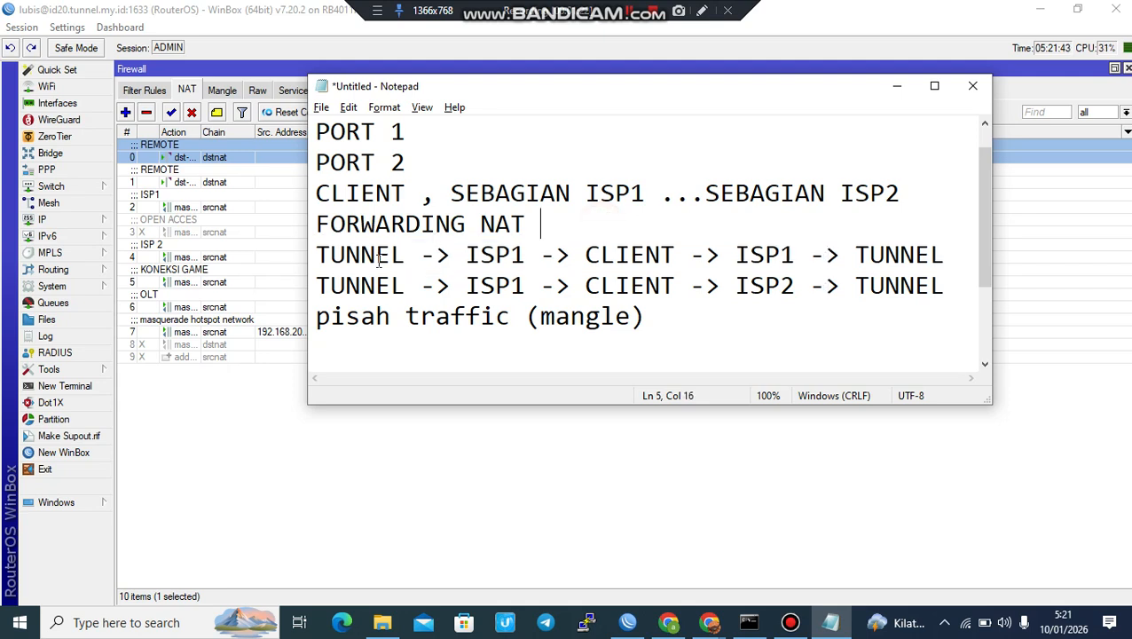
click(317, 290)
drag(317, 289, 675, 288)
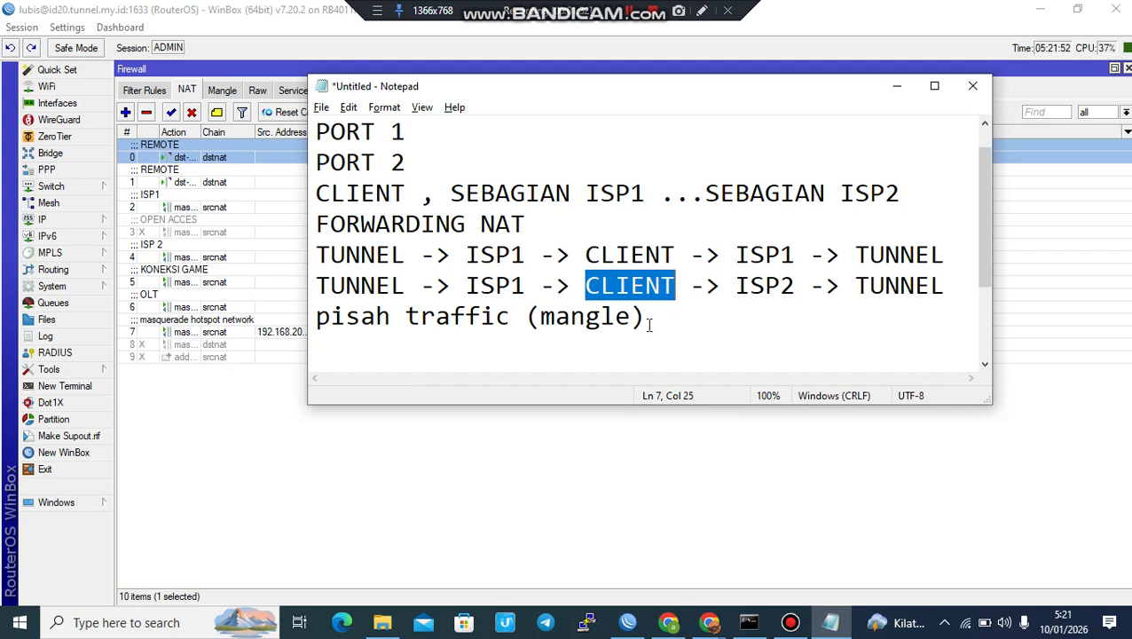
drag(736, 288, 783, 298)
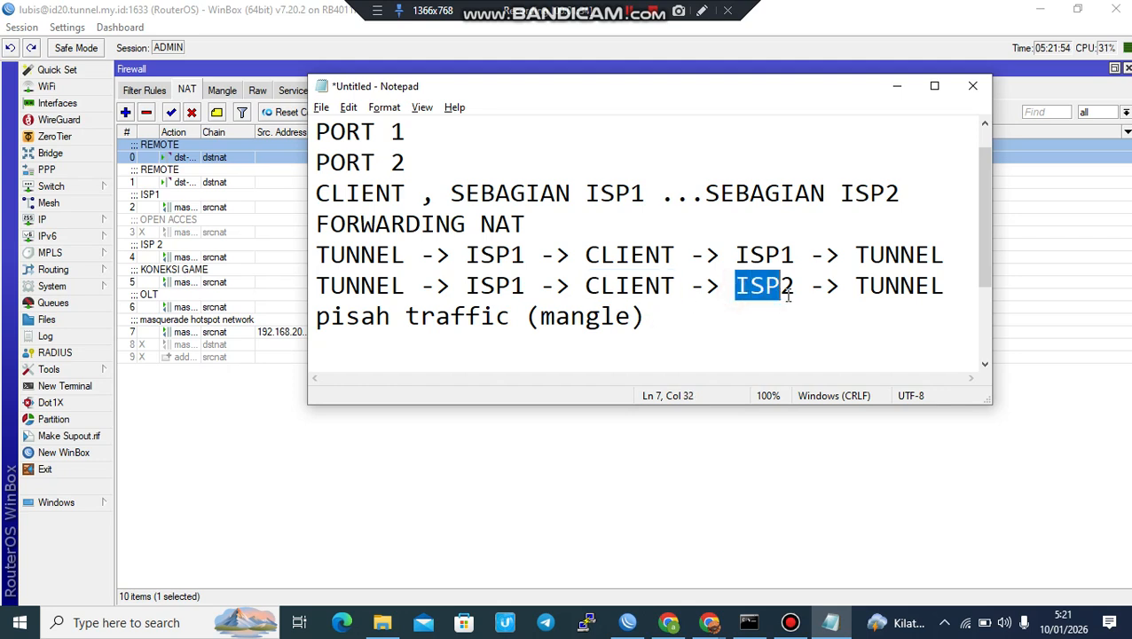
drag(983, 224, 980, 255)
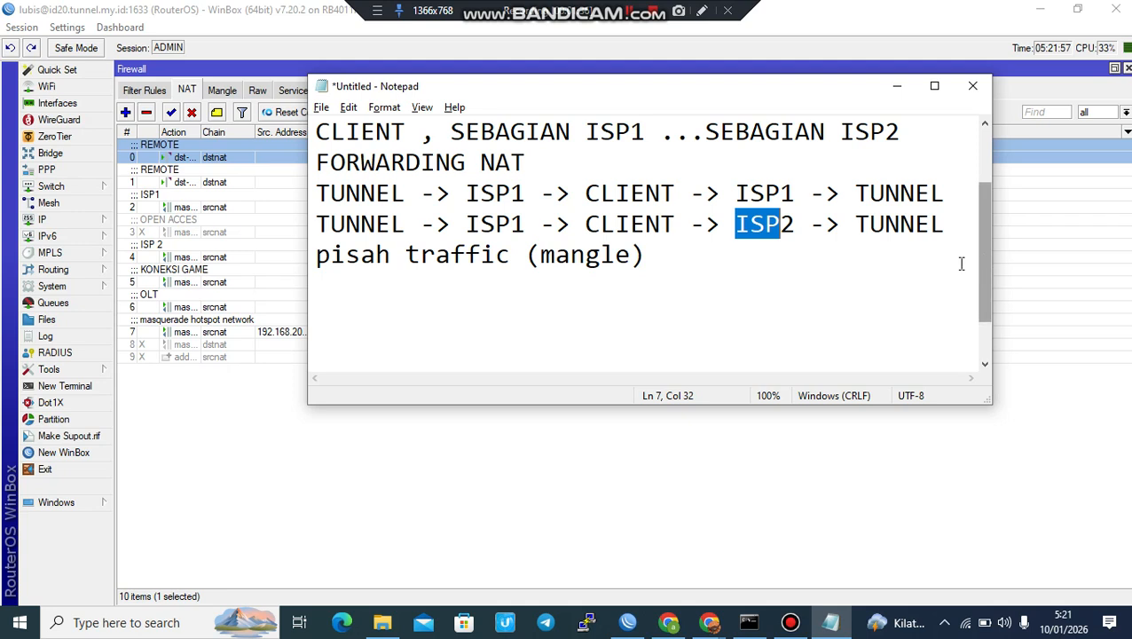
- Add empty lines below "pisah traffic (mangle)" in the notes and switch to WinBox
click(650, 257)
key(Return)
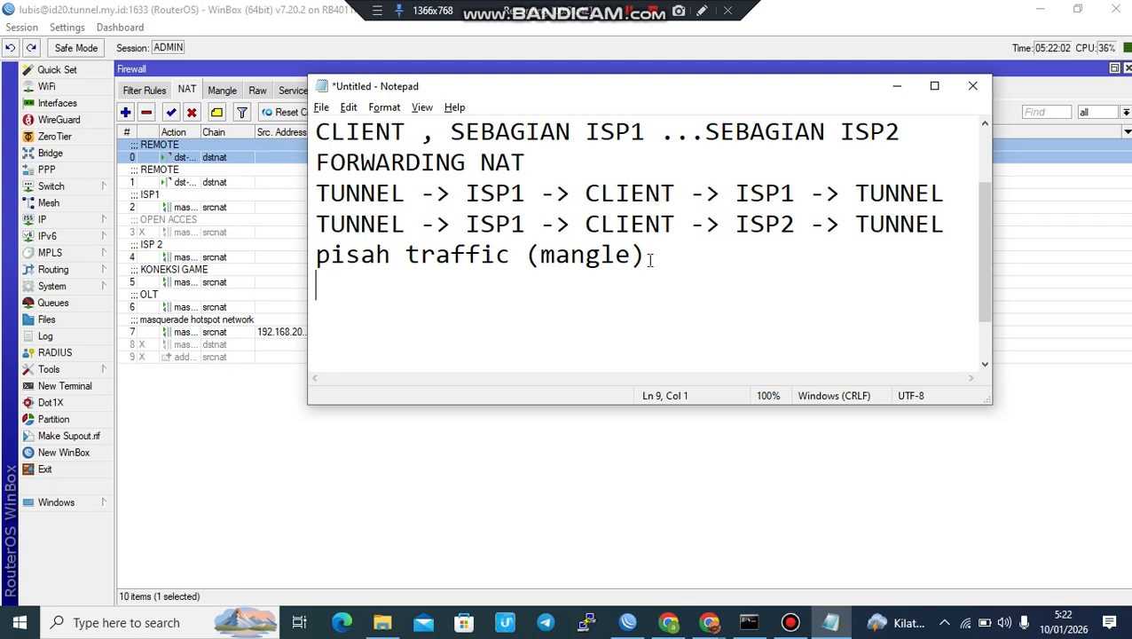
click(661, 265)
key(Return)
drag(316, 255, 673, 243)
click(712, 247)
click(221, 388)
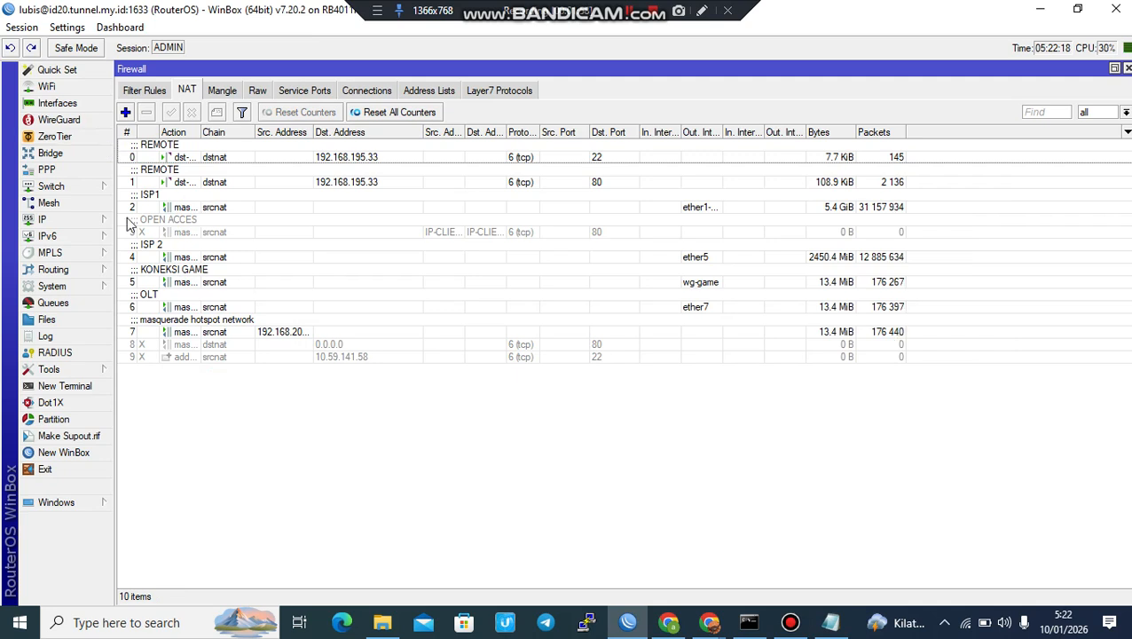
click(100, 220)
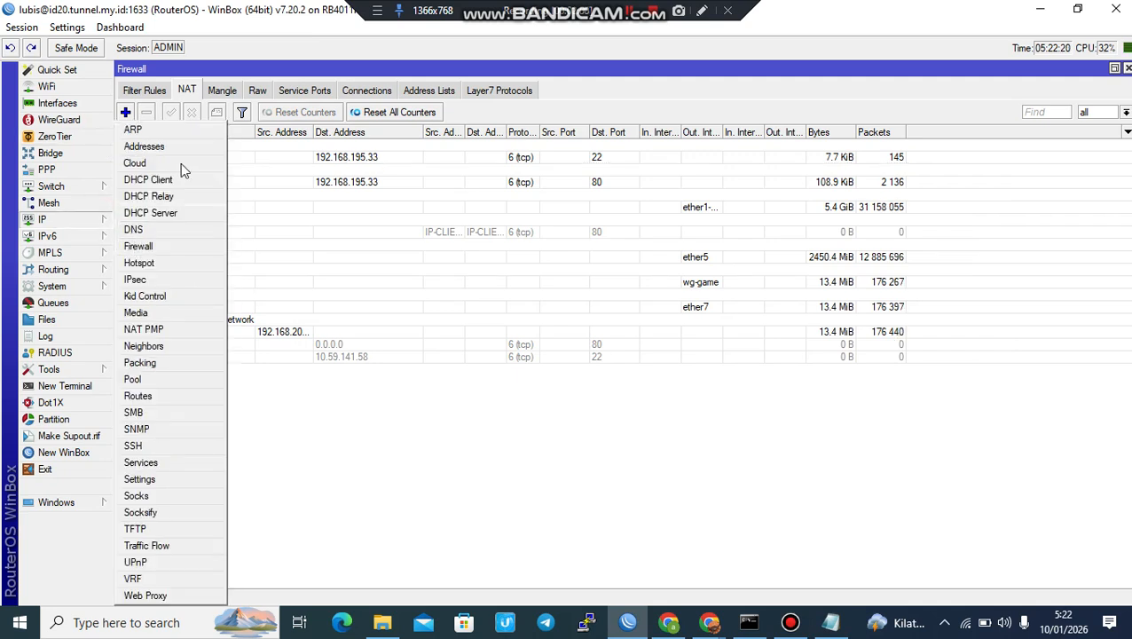
click(186, 91)
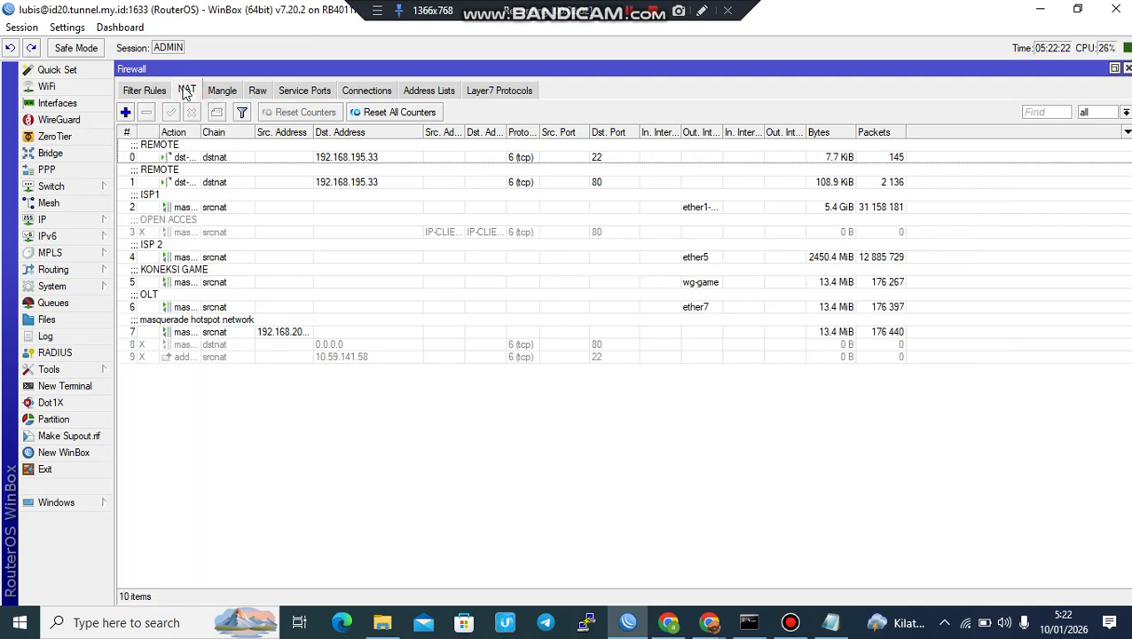
click(125, 111)
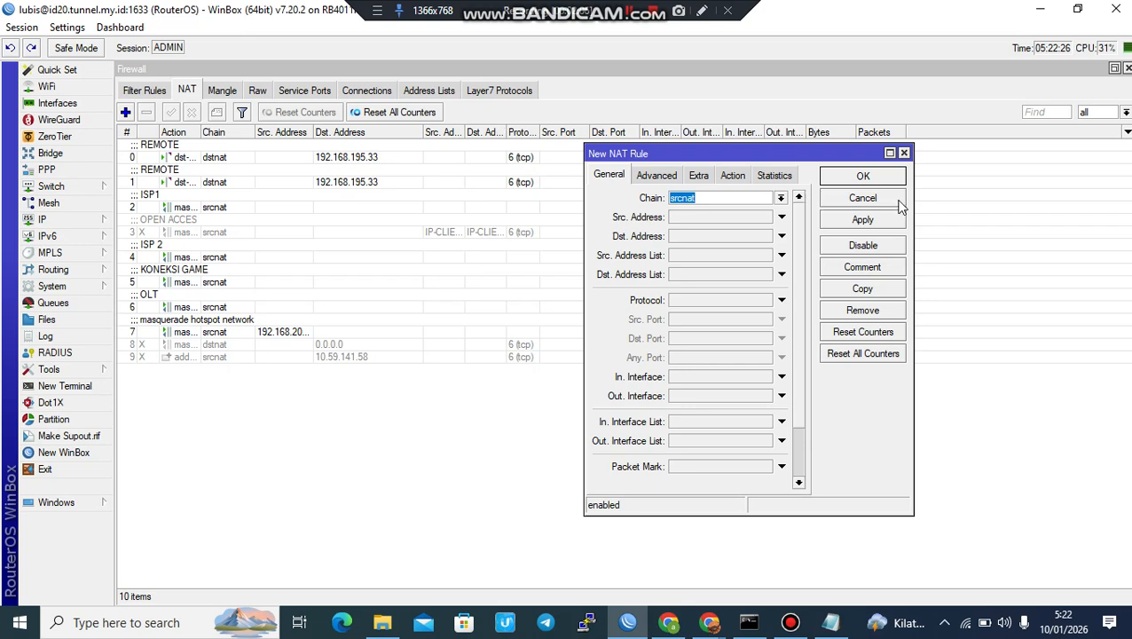
click(874, 198)
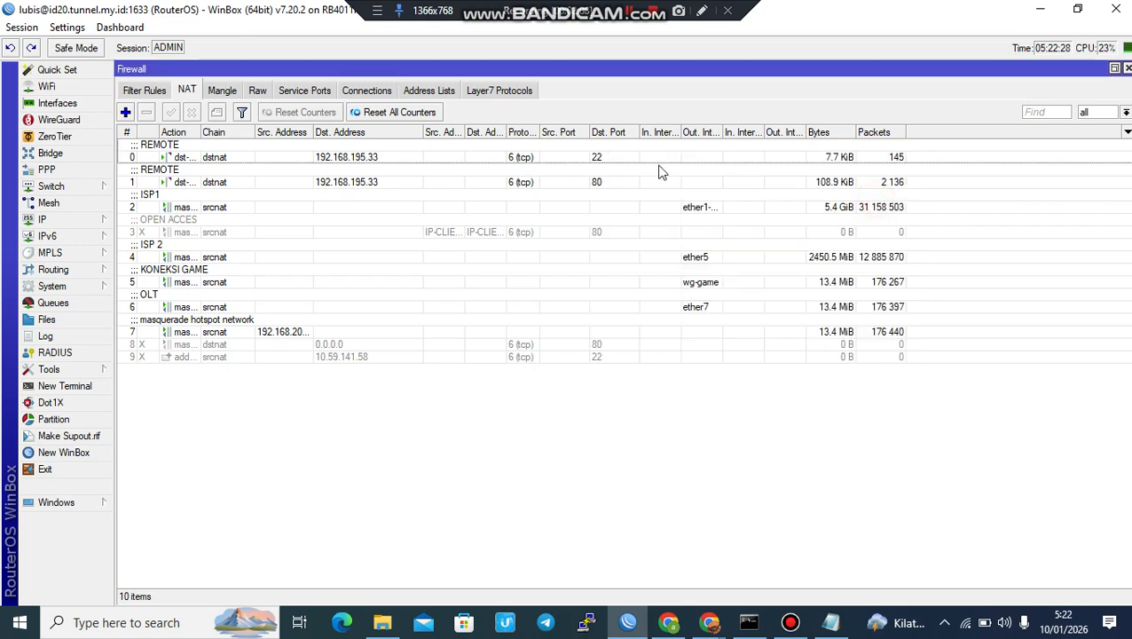
- Open the first REMOTE NAT rule, with destination port 22, and place its window beside the rule list
click(559, 156)
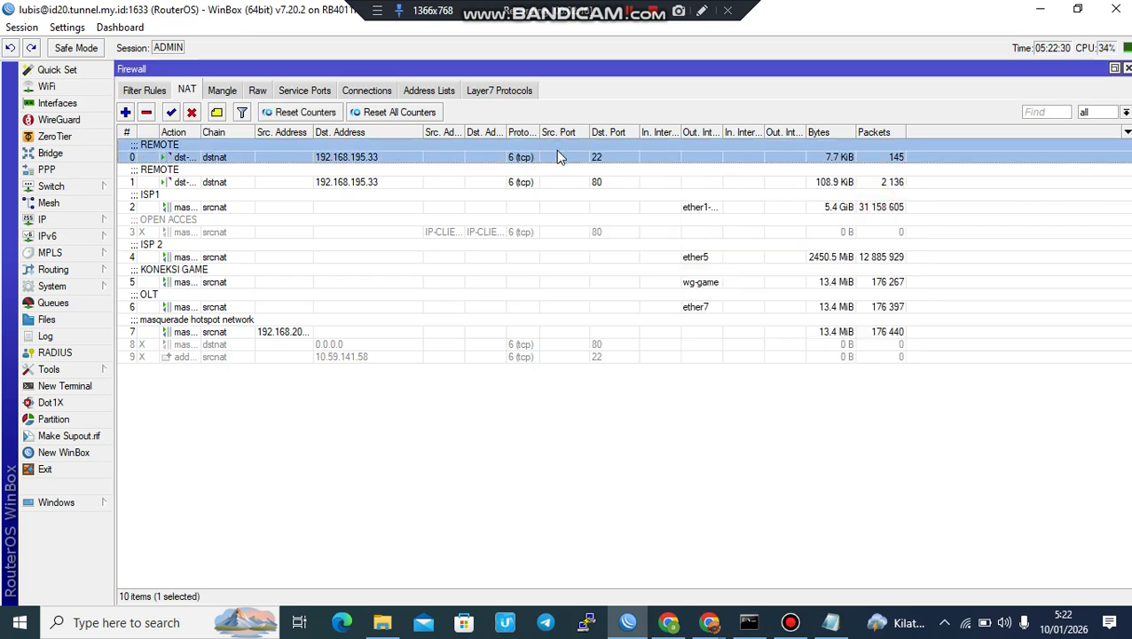
click(203, 153)
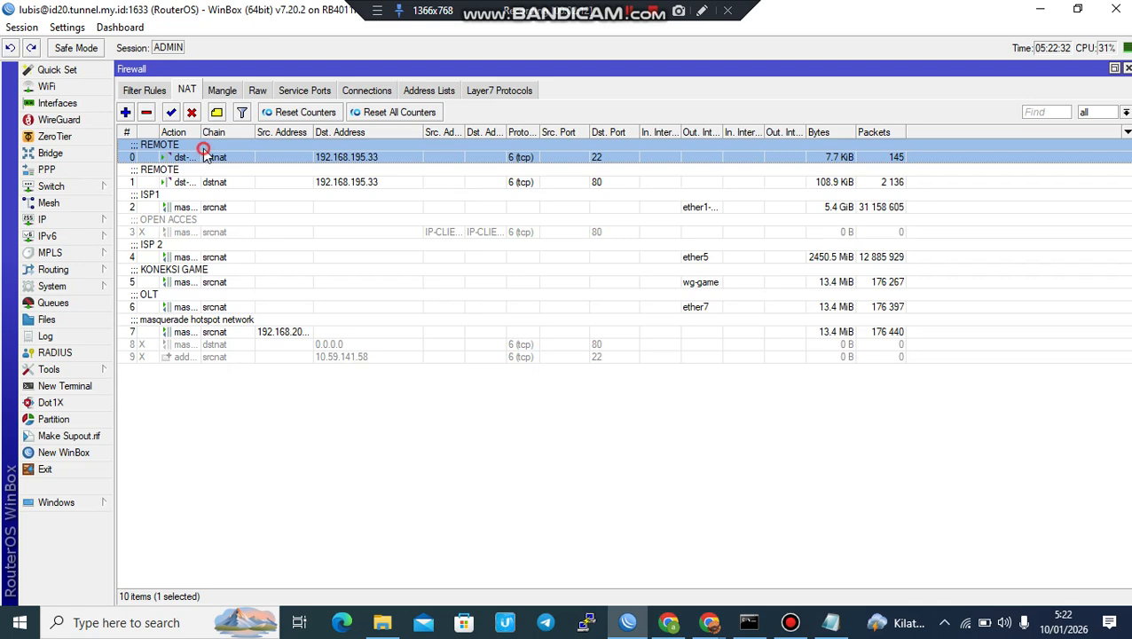
double_click(204, 156)
click(587, 155)
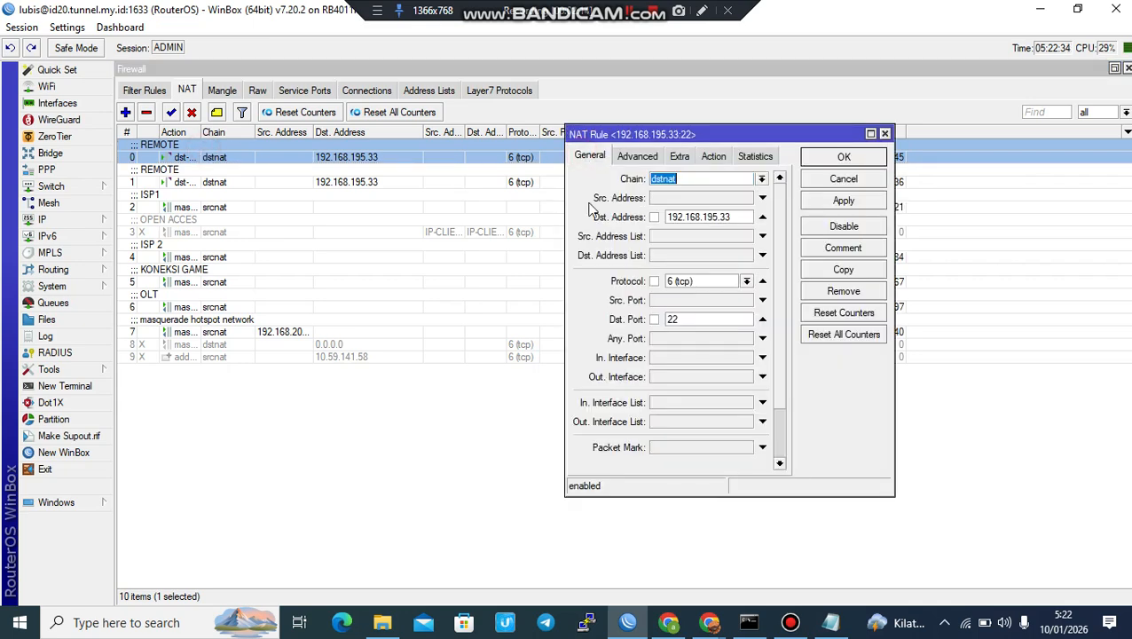
drag(740, 139, 584, 135)
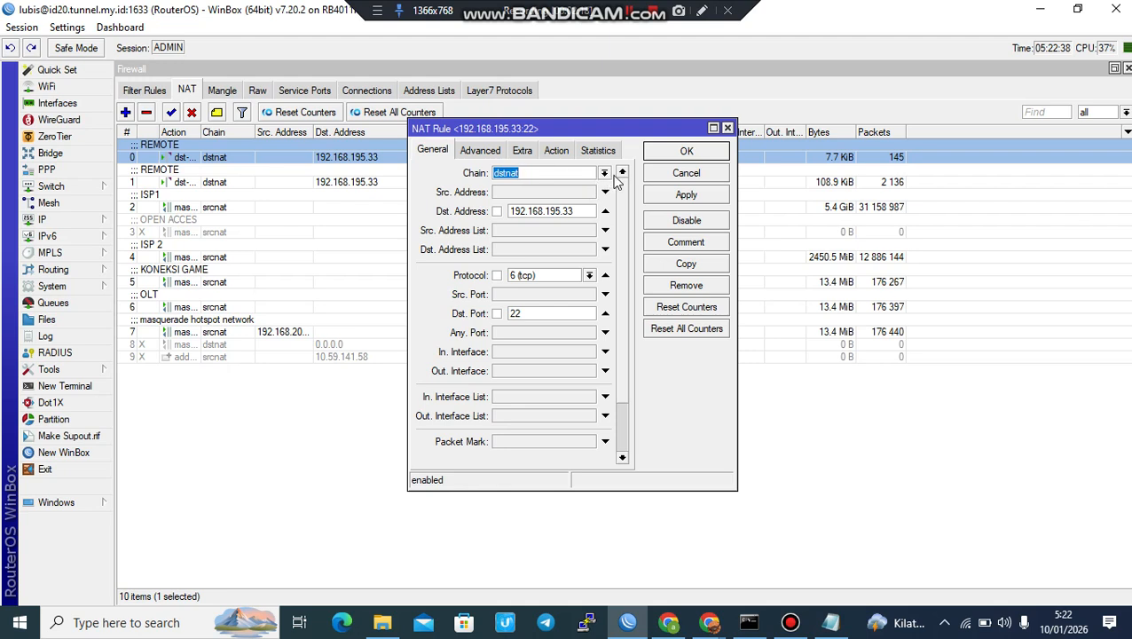
- Examine the general settings of the port 22 NAT rule, in particular its destination address and destination port
drag(588, 209, 508, 212)
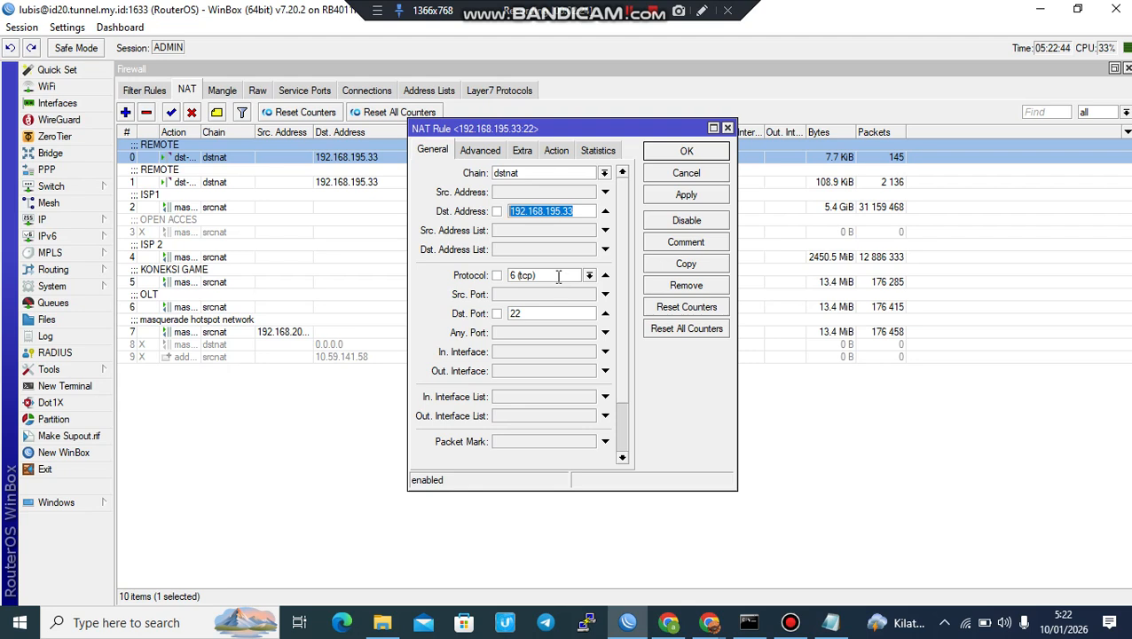
click(543, 316)
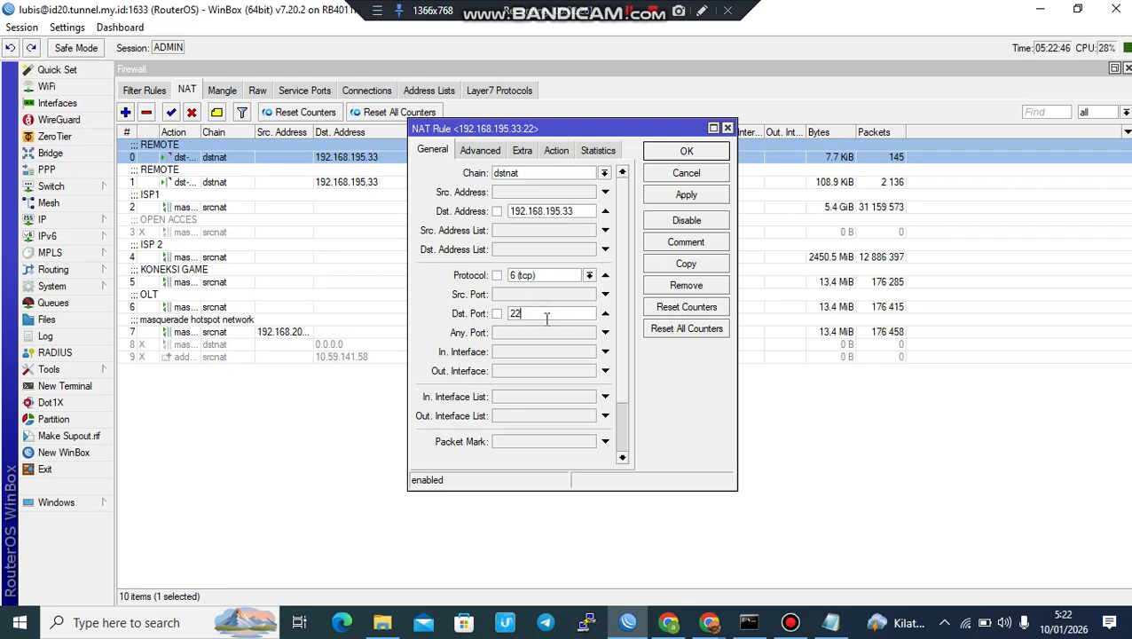
drag(546, 319, 499, 319)
click(528, 312)
drag(528, 313, 458, 331)
click(523, 316)
click(549, 318)
- Examine the rule's action settings, including the NAT action type, target address and target port
click(559, 151)
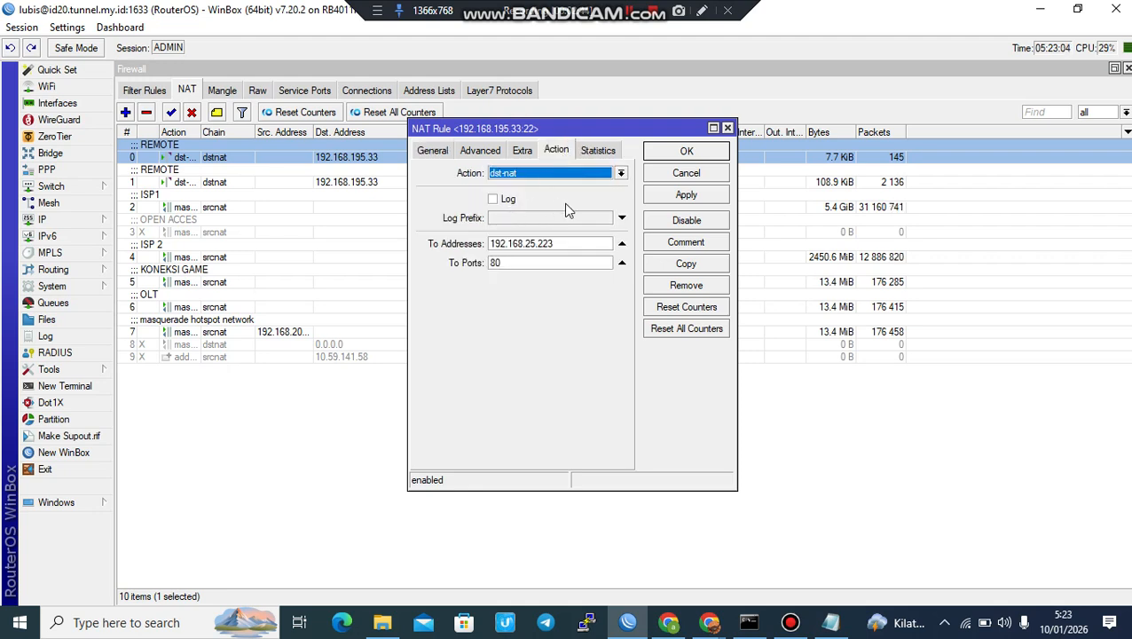
click(557, 174)
click(557, 174)
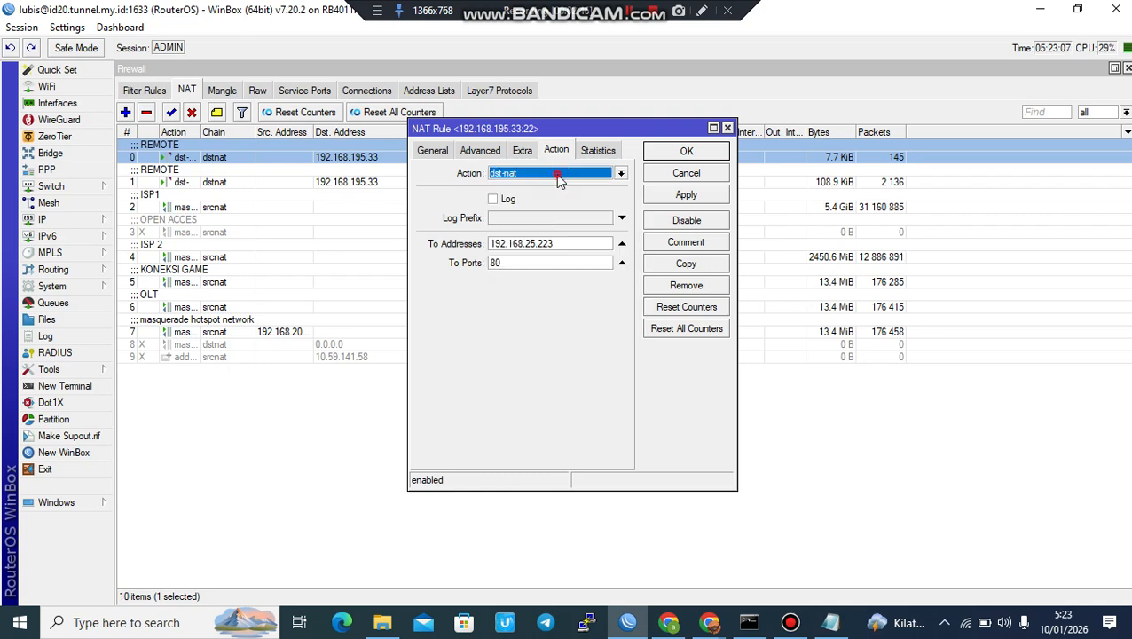
click(606, 244)
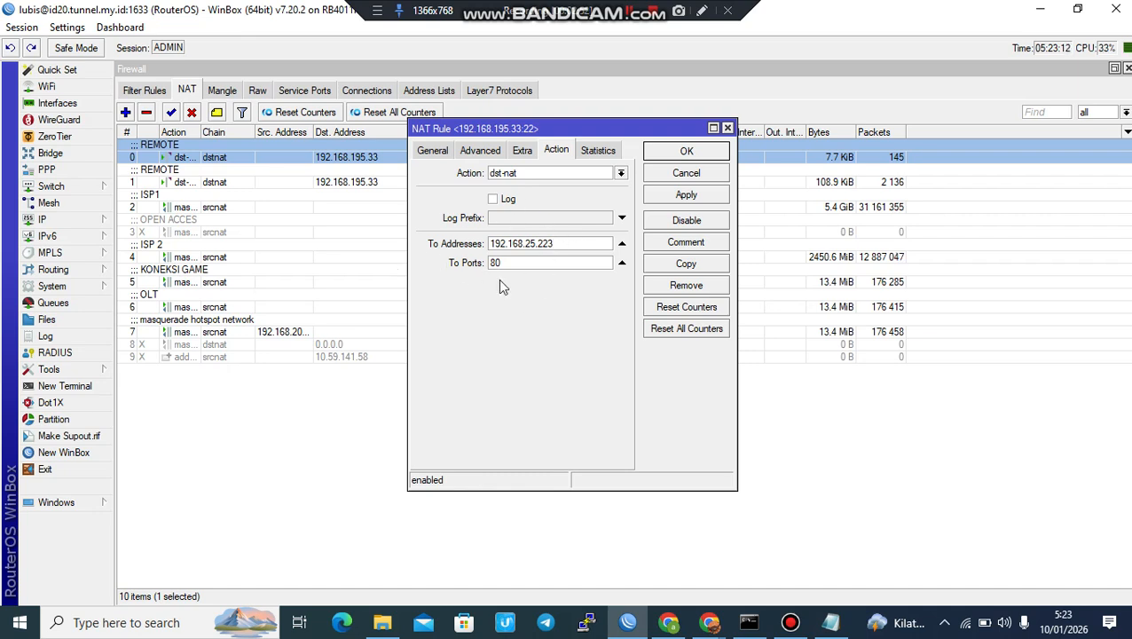
drag(522, 262, 466, 273)
drag(565, 246, 432, 256)
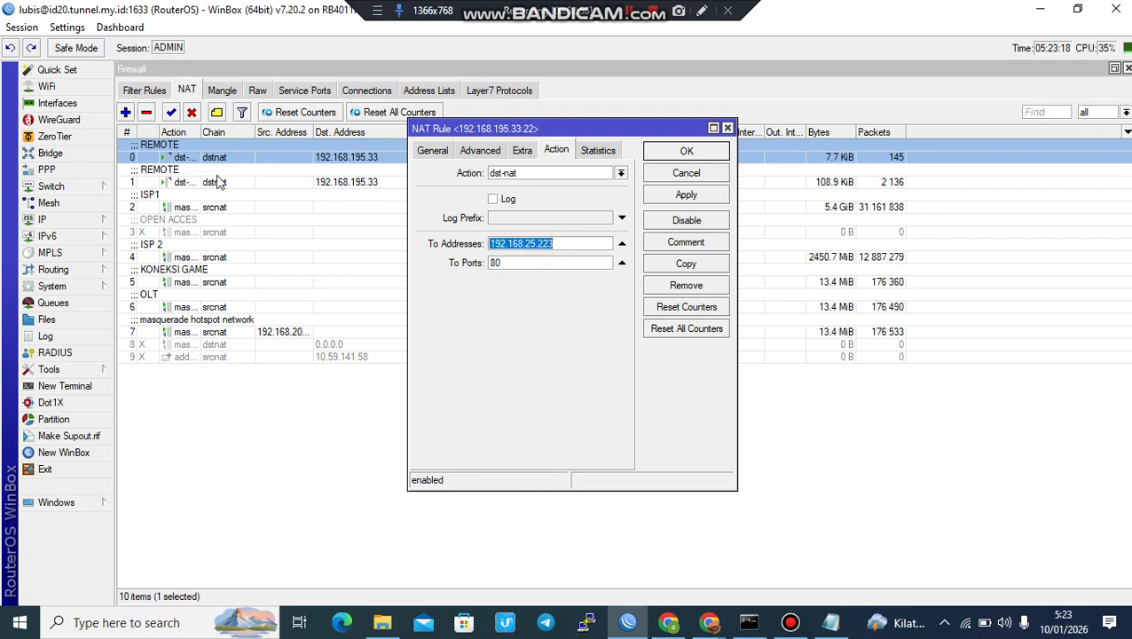
- Open the details of the PPP active connection at 192.168.25.223 and check its address
click(95, 169)
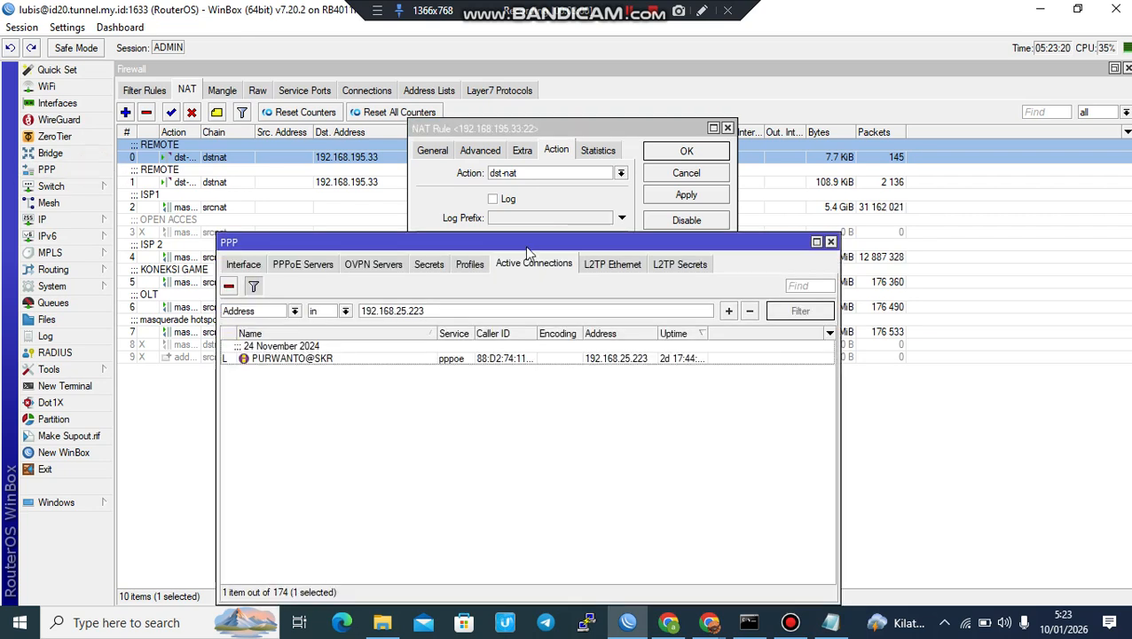
drag(533, 241, 724, 229)
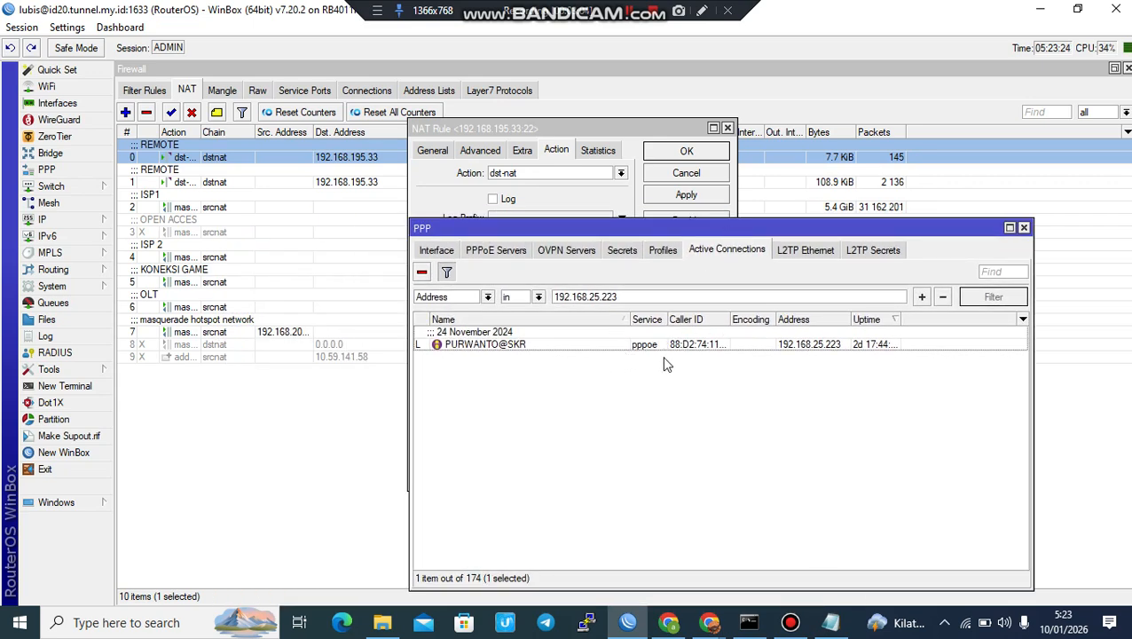
double_click(828, 345)
drag(615, 343, 557, 343)
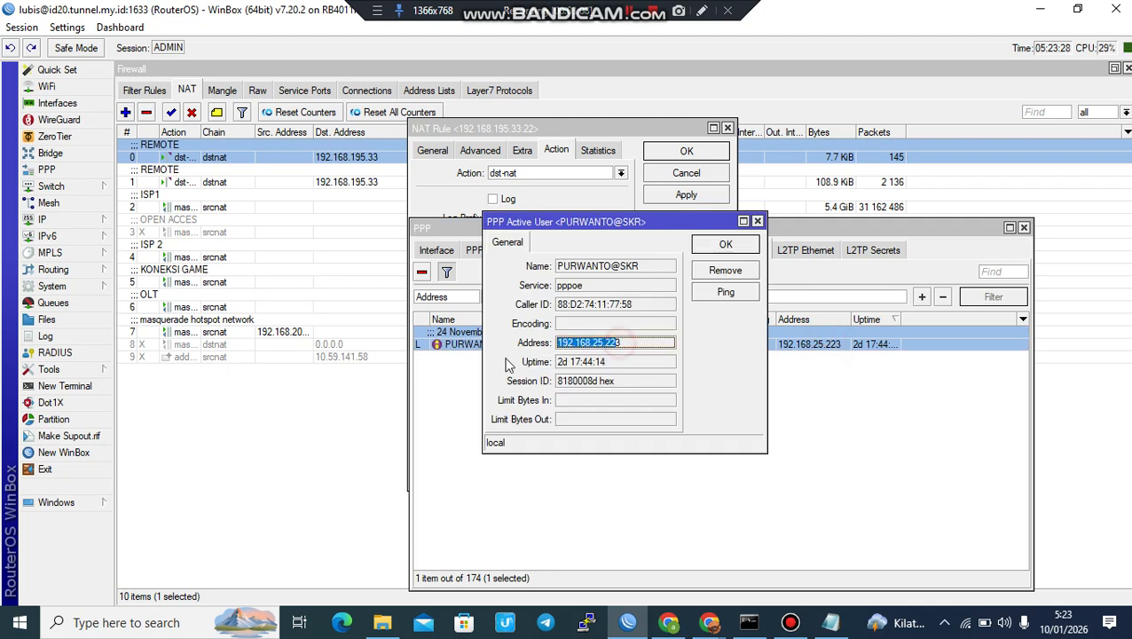
- Apply the port 22 NAT rule and reload id20.tunnel.my.id:1033 in Chrome
click(634, 129)
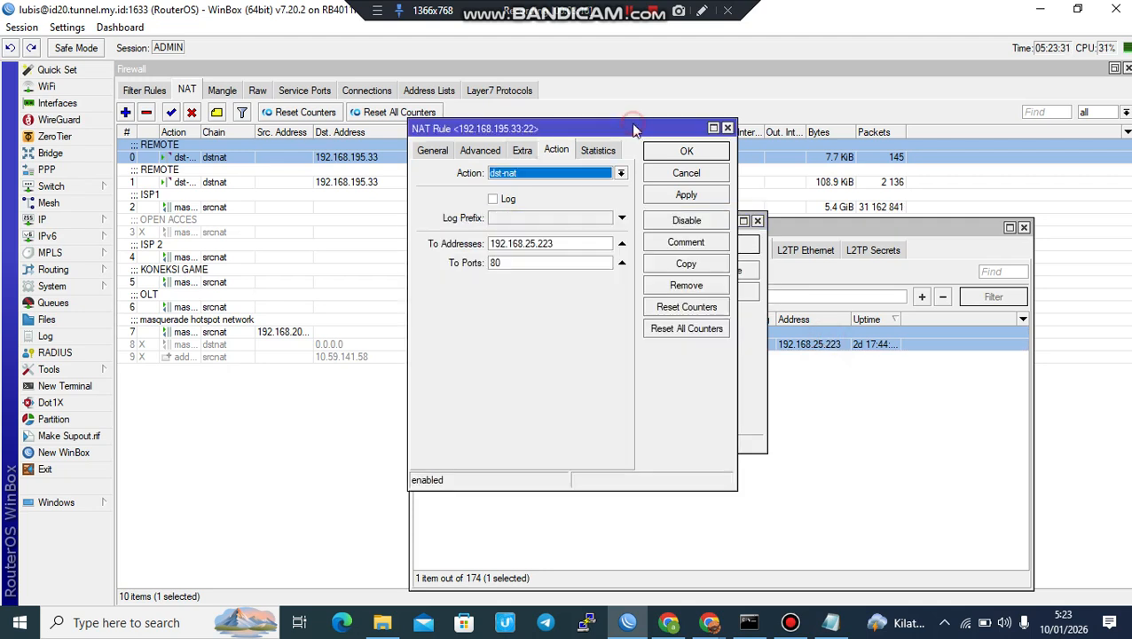
click(692, 197)
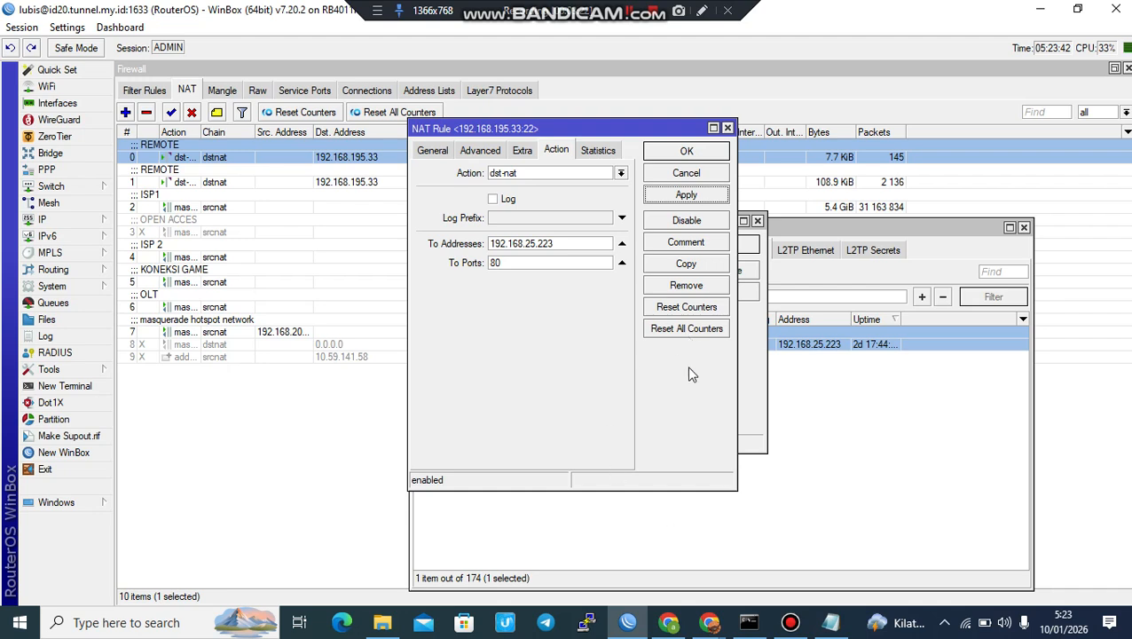
click(711, 622)
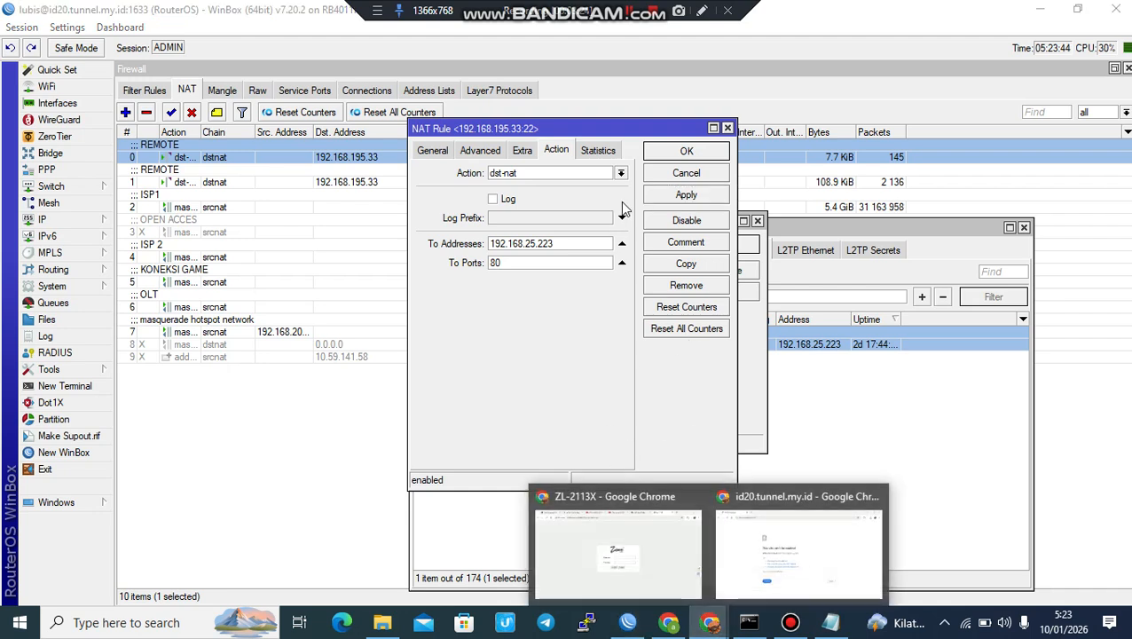
click(787, 534)
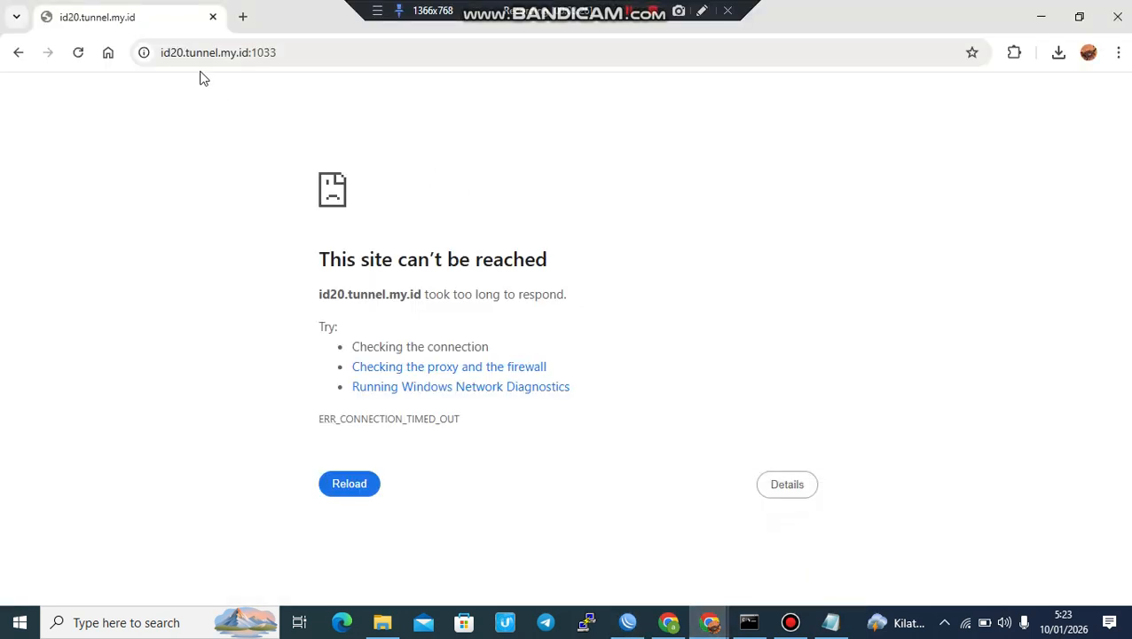
click(82, 54)
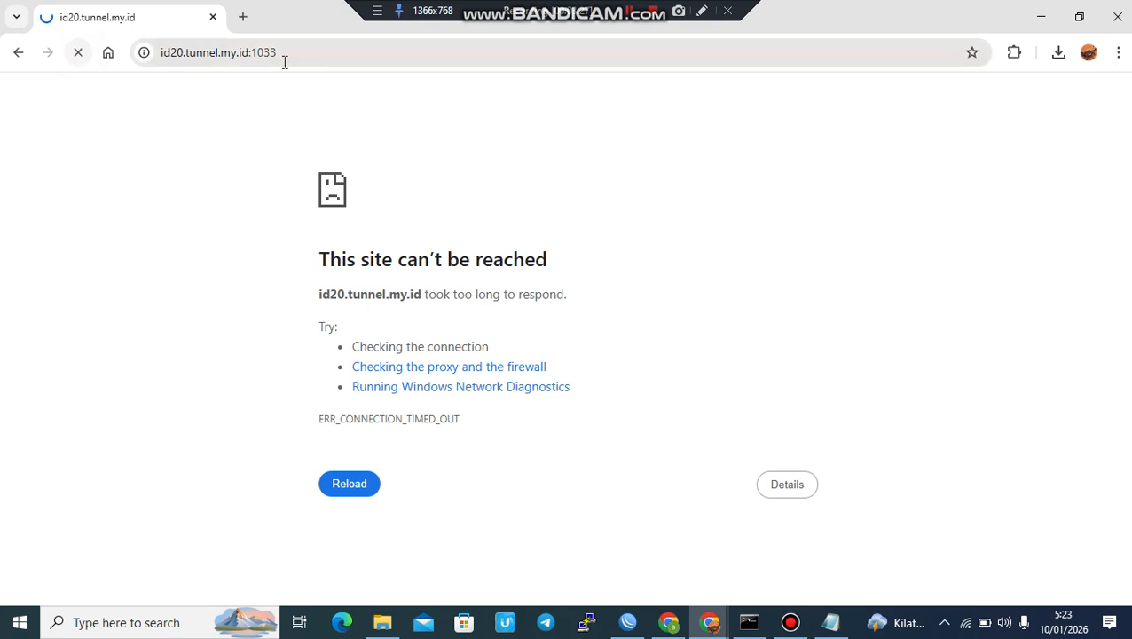
- Select the full tunnel address id20.tunnel.my.id:1033 while the page loads
click(342, 57)
click(330, 55)
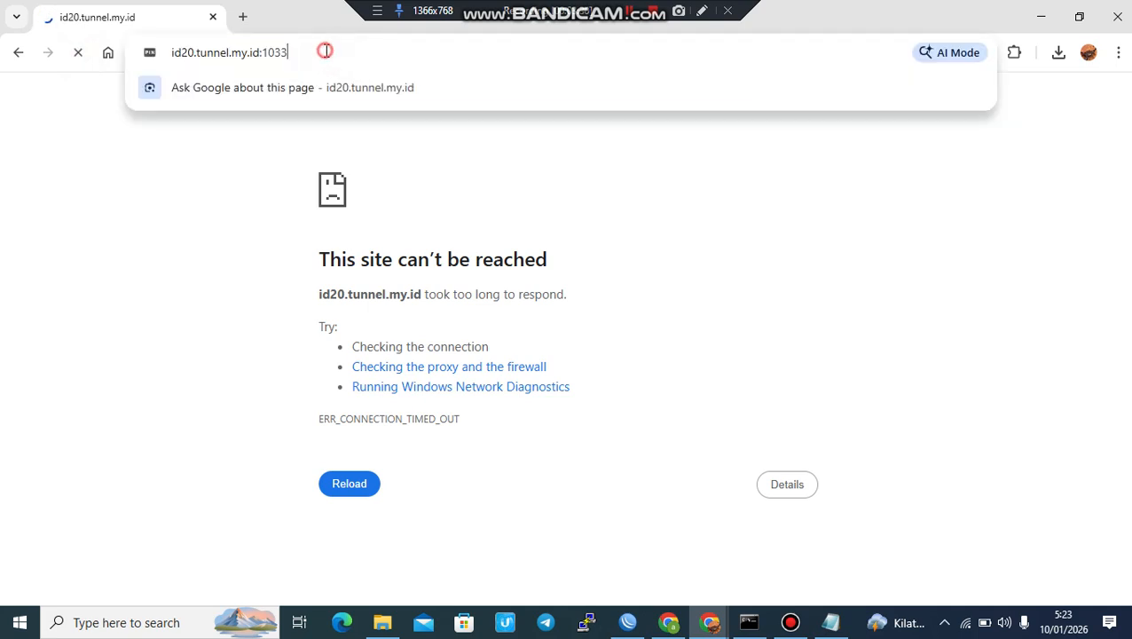
click(241, 194)
mouse_move(159, 53)
mouse_down()
mouse_move(322, 52)
mouse_move(172, 51)
mouse_up()
click(322, 53)
click(321, 52)
key(ctrl+a)
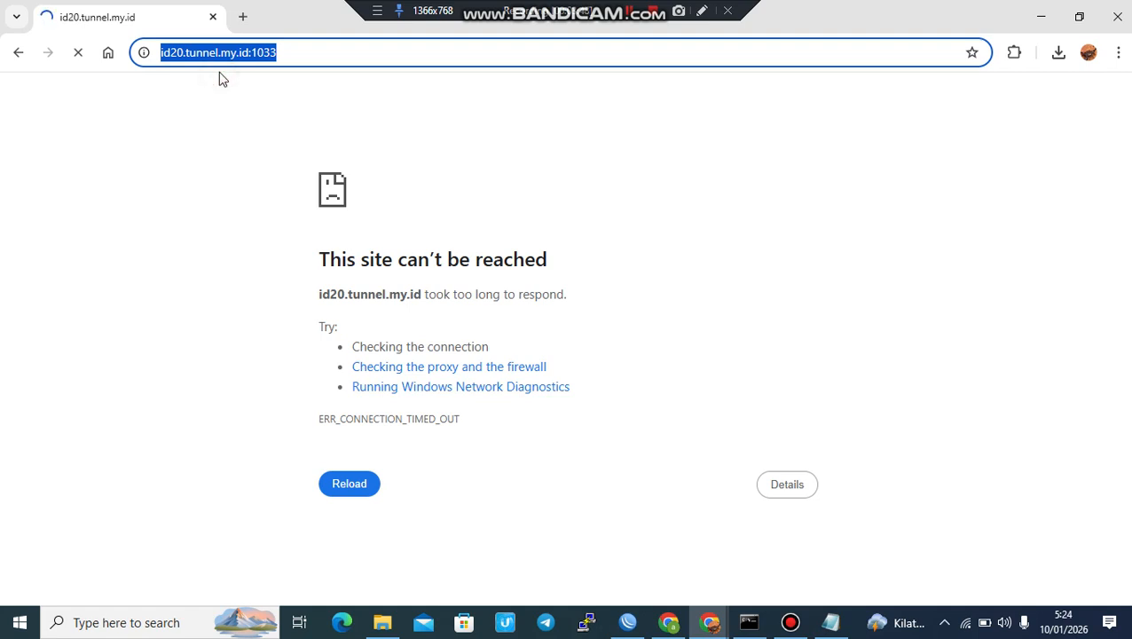
- Retry loading id20.tunnel.my.id:1033 in Chrome to test access to the client modem
click(257, 79)
click(298, 52)
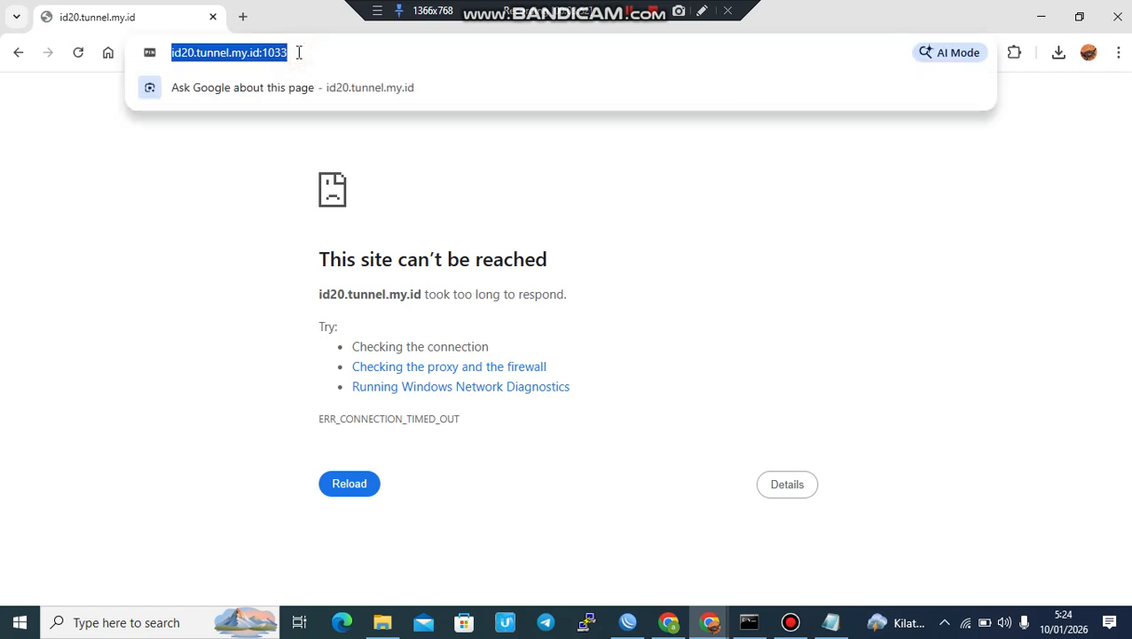
key(BackSpace)
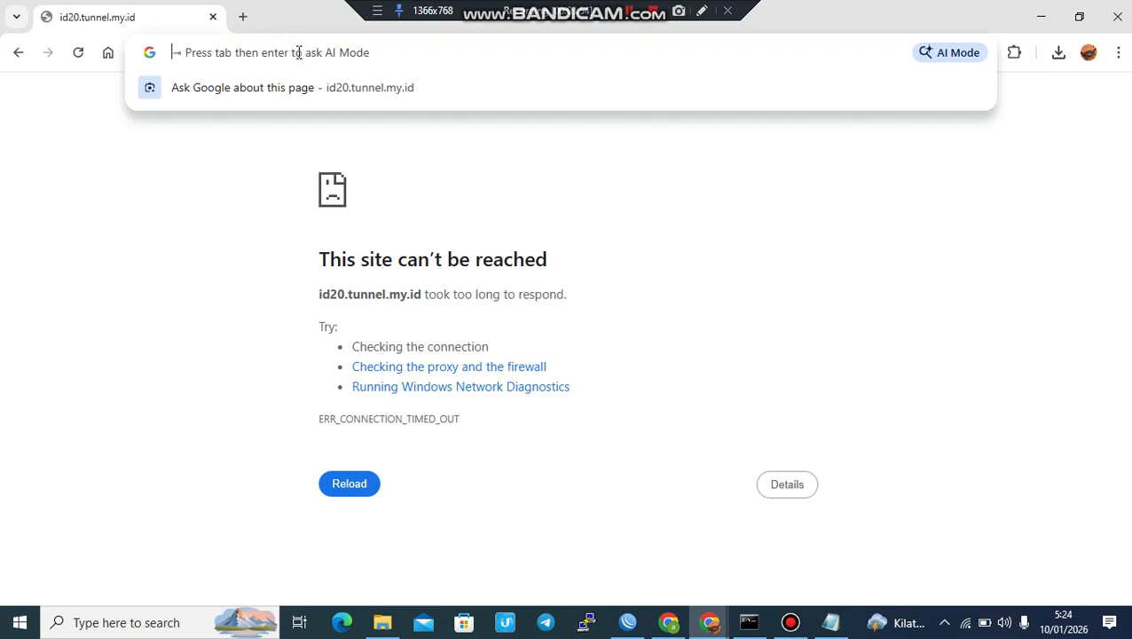
key(ctrl+z)
key(Return)
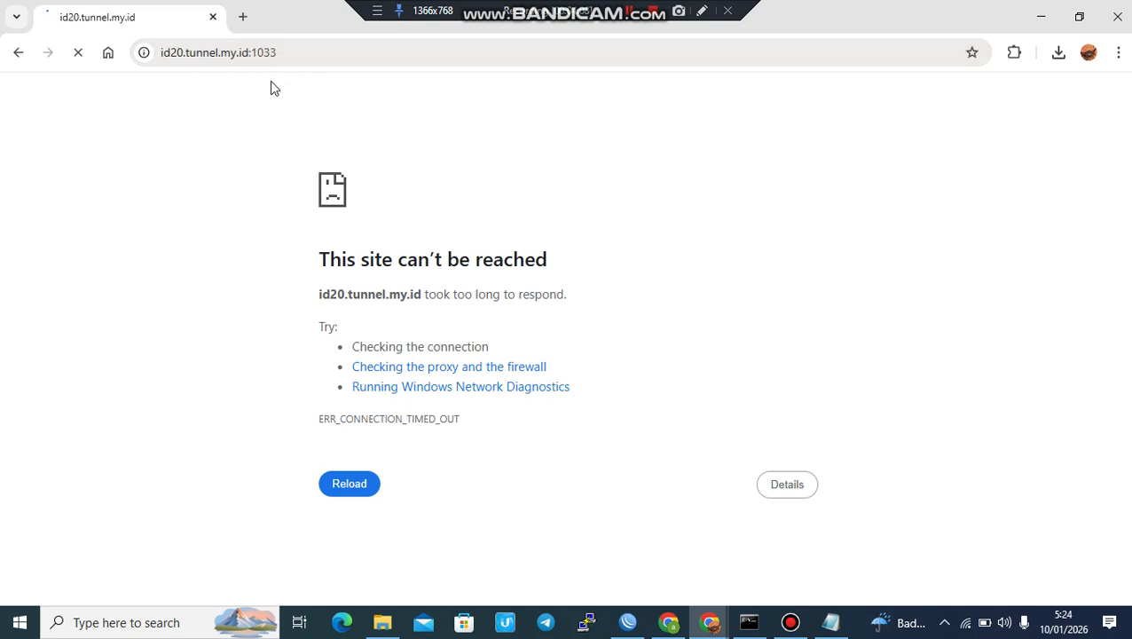
- Switch to WinBox, close the port 22 NAT rule and bring up the firewall's mangle rules
key(alt+Tab)
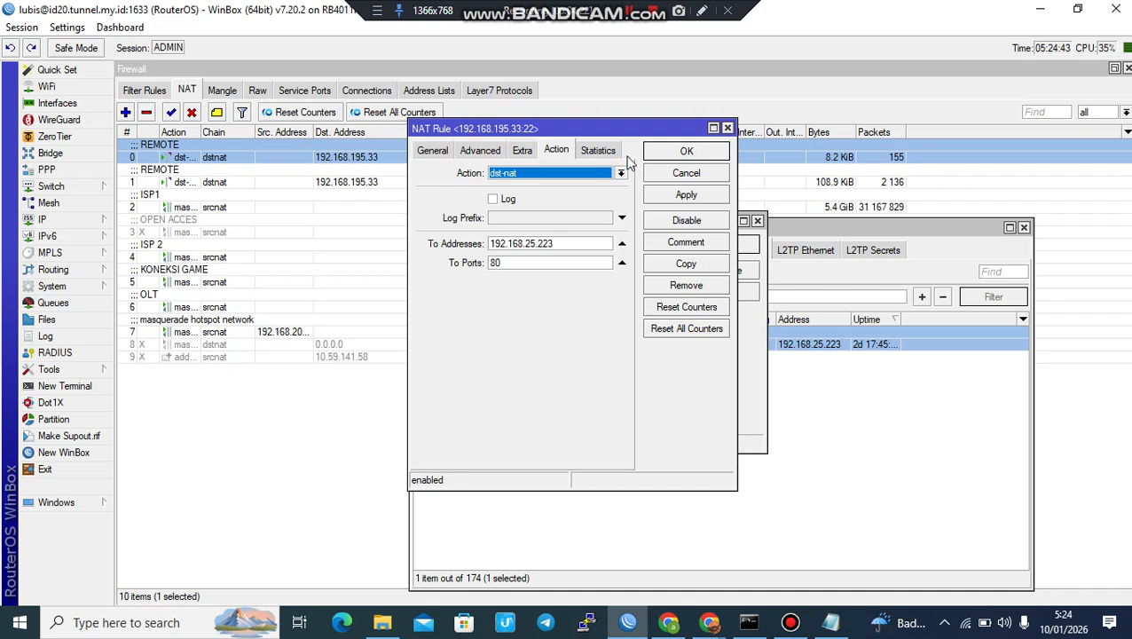
click(679, 172)
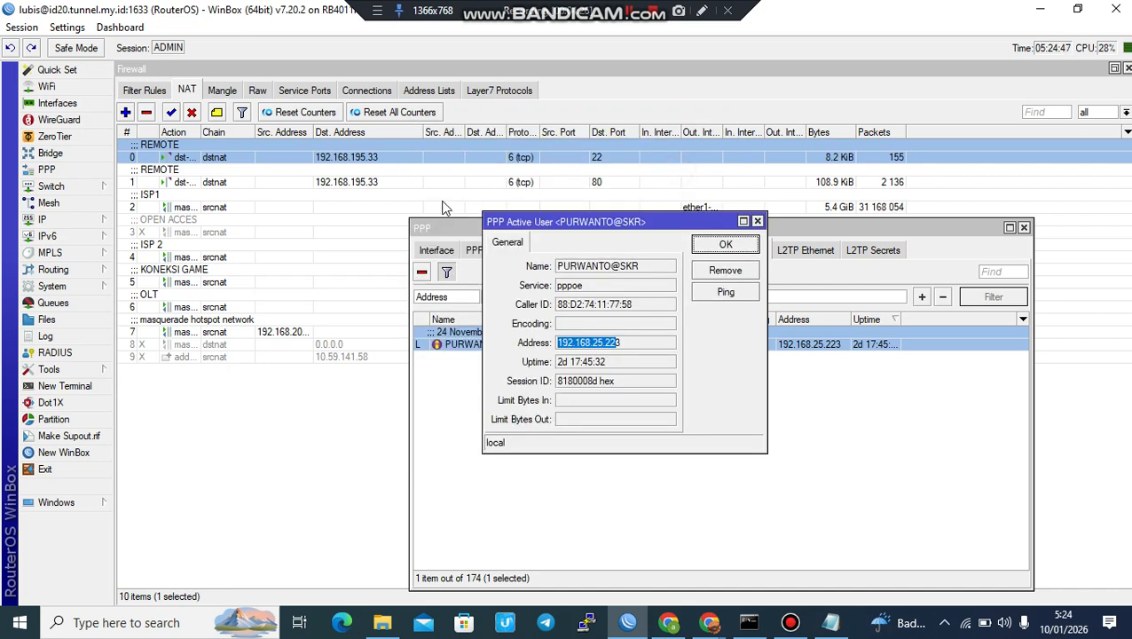
click(224, 92)
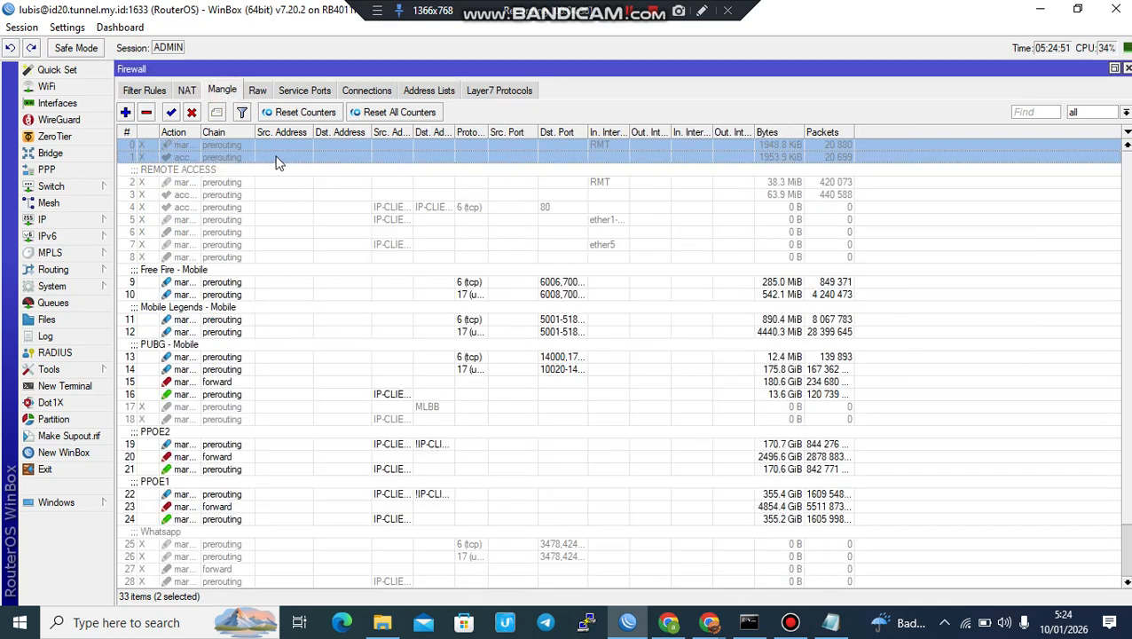
click(230, 168)
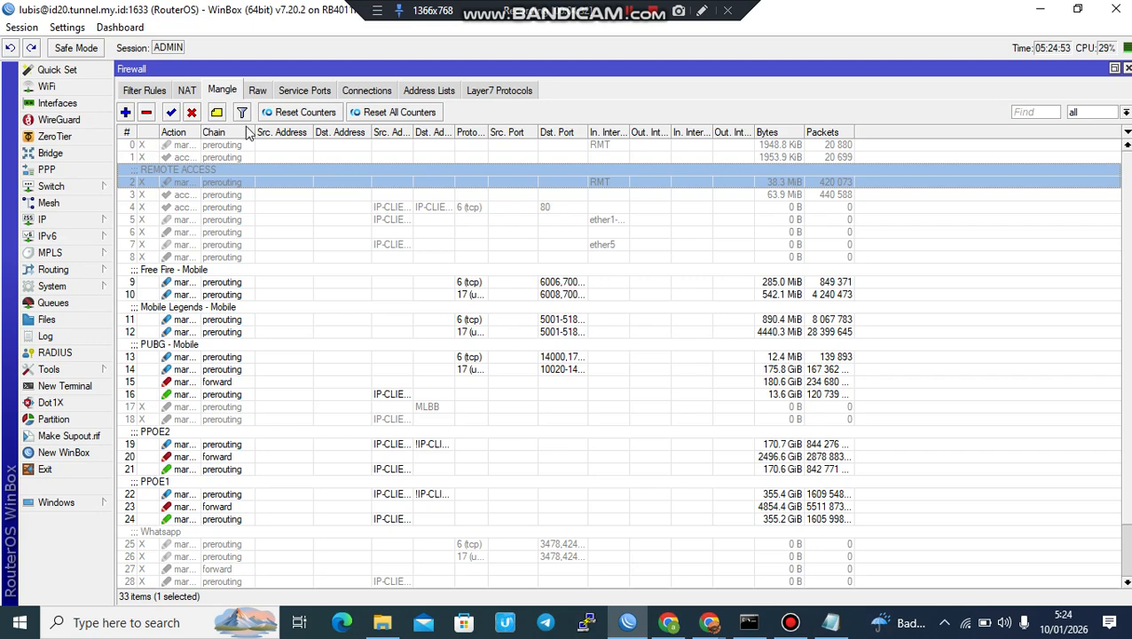
- Start a new mangle rule in the prerouting chain with RMT as the incoming interface
click(126, 113)
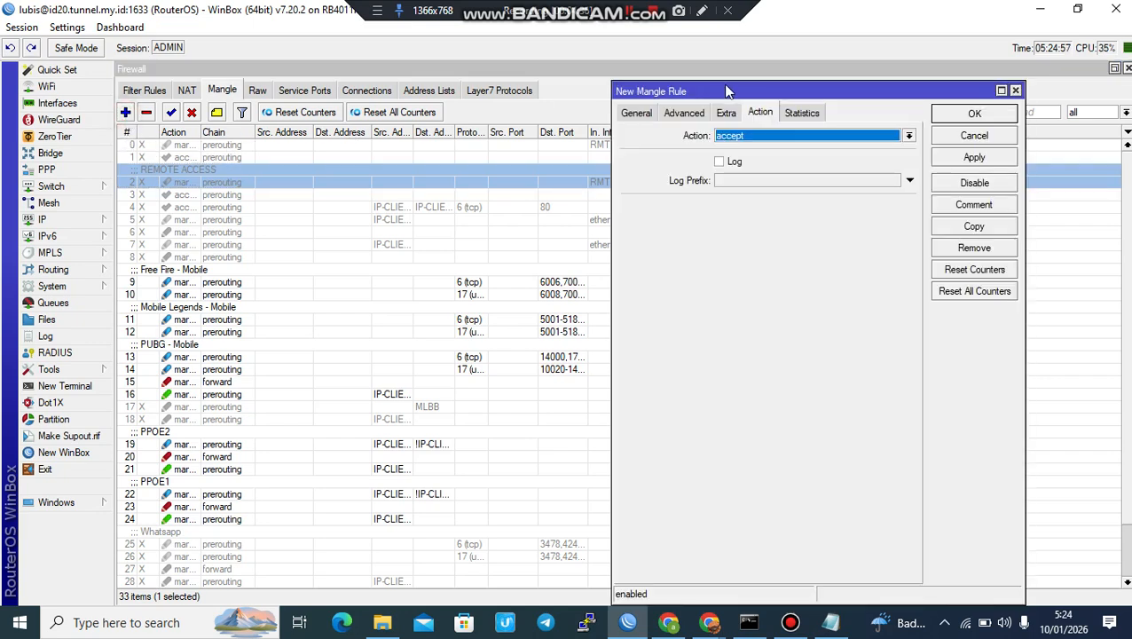
click(641, 114)
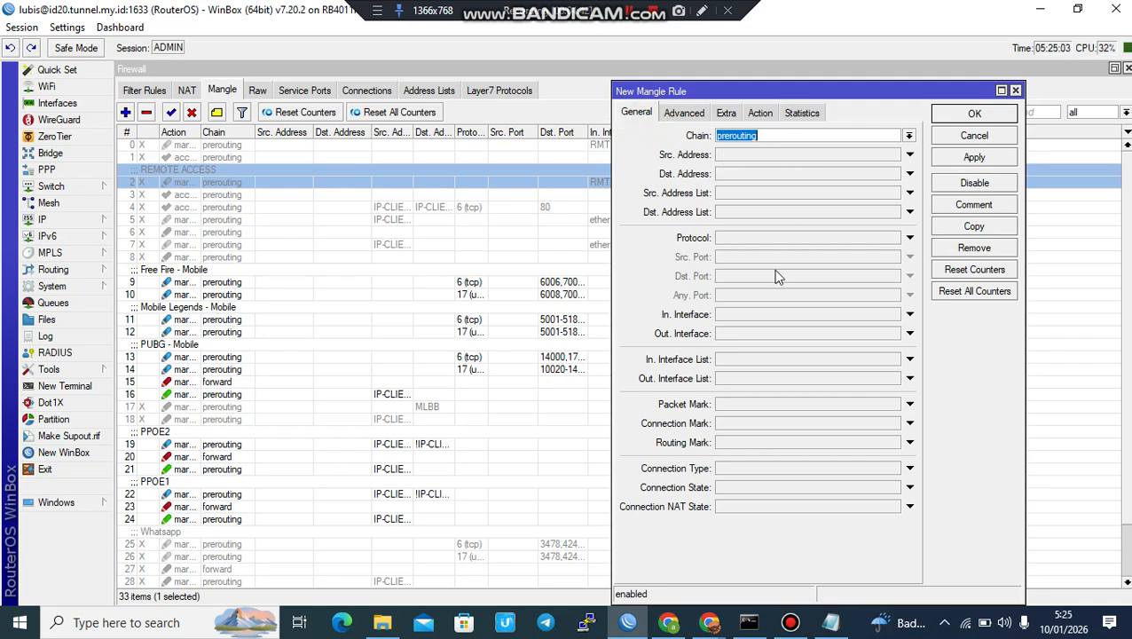
click(752, 317)
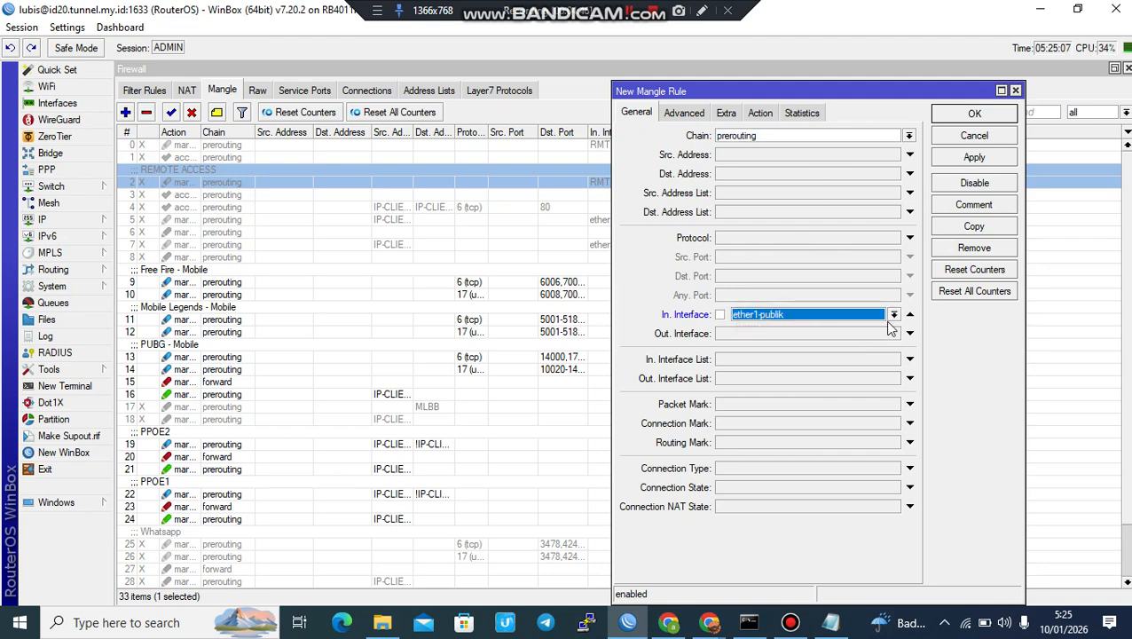
click(895, 315)
drag(907, 338, 909, 531)
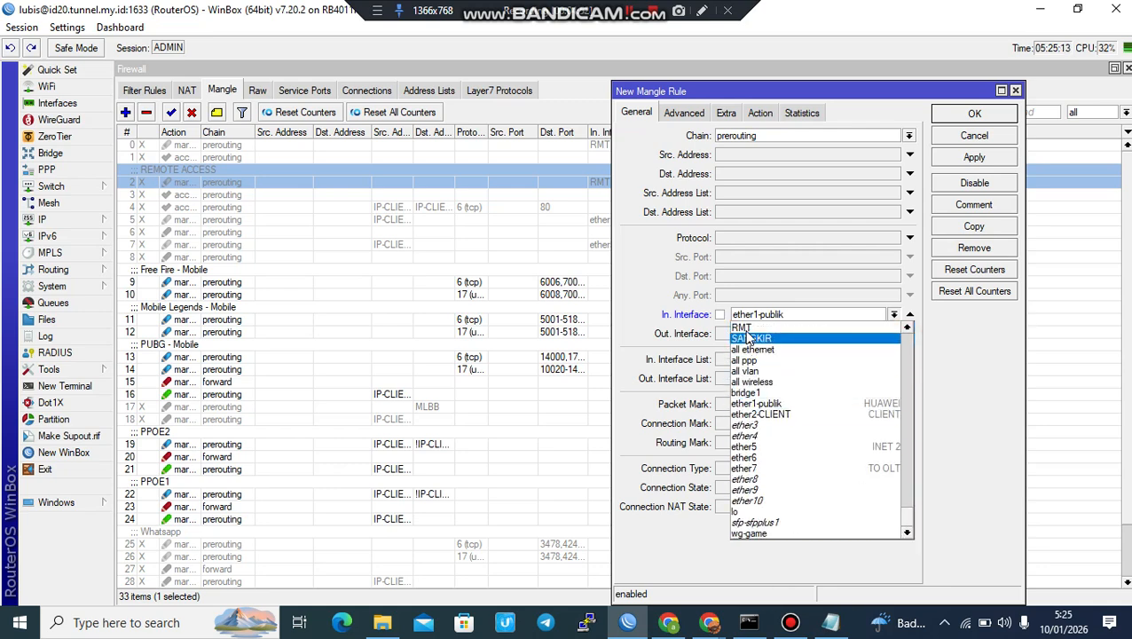
click(804, 327)
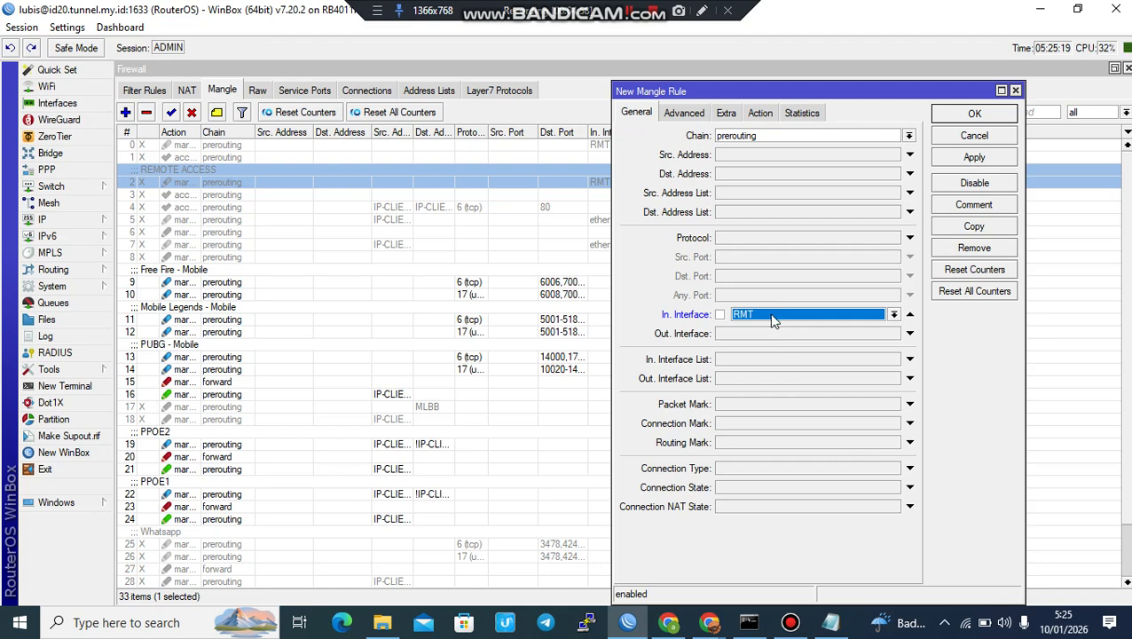
- Set the rule's action to mark connection with the new connection mark conn-1-baru and save the rule
click(763, 112)
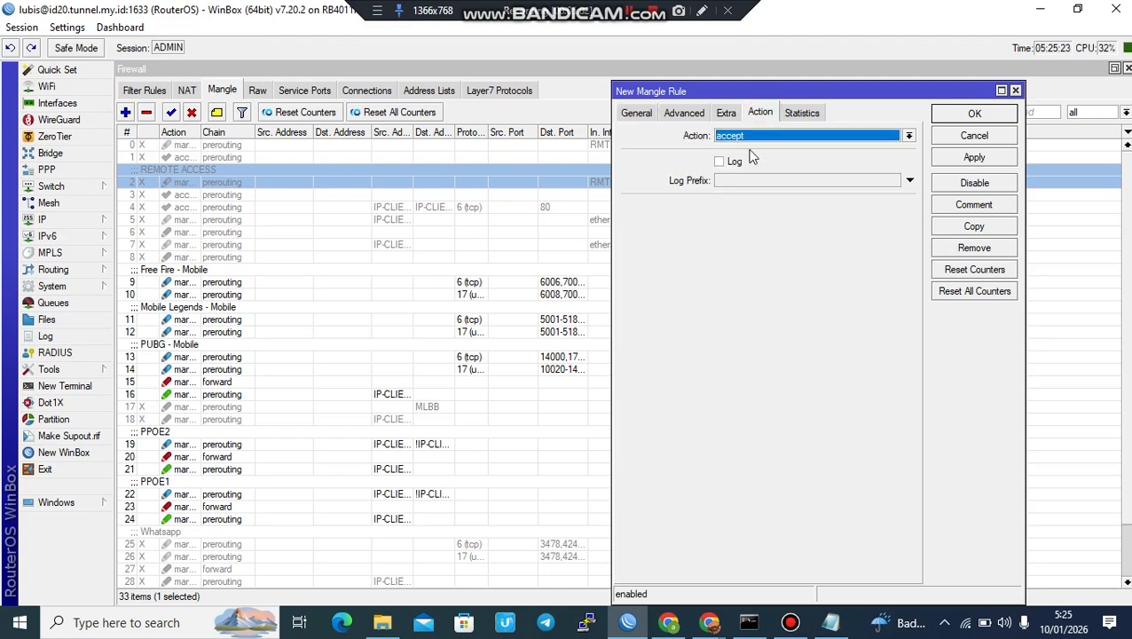
click(748, 137)
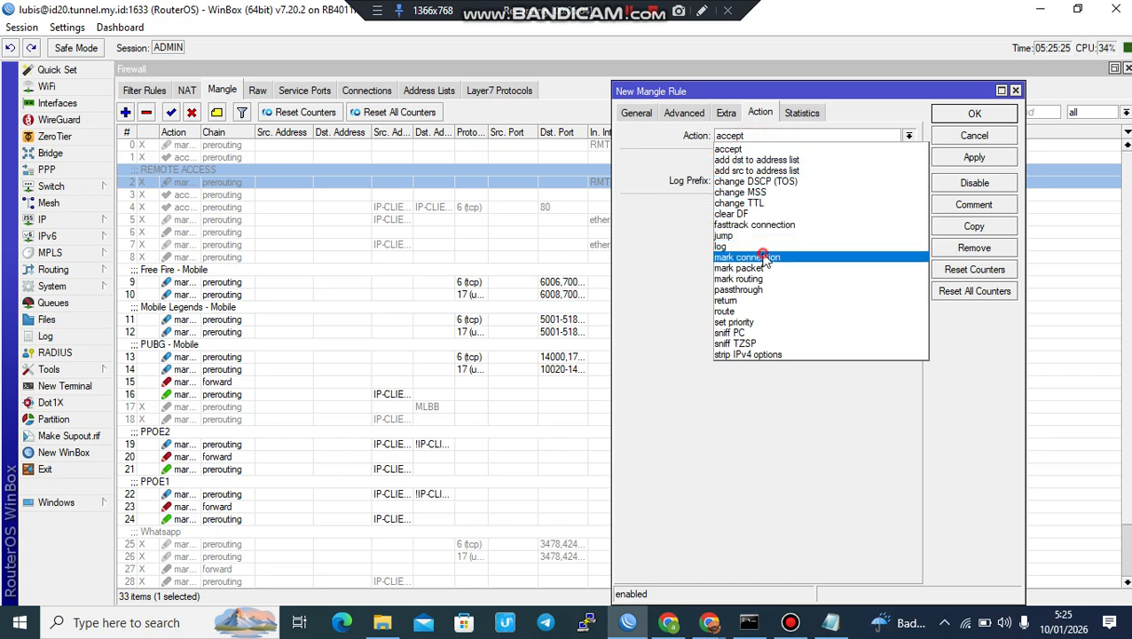
click(747, 256)
click(754, 206)
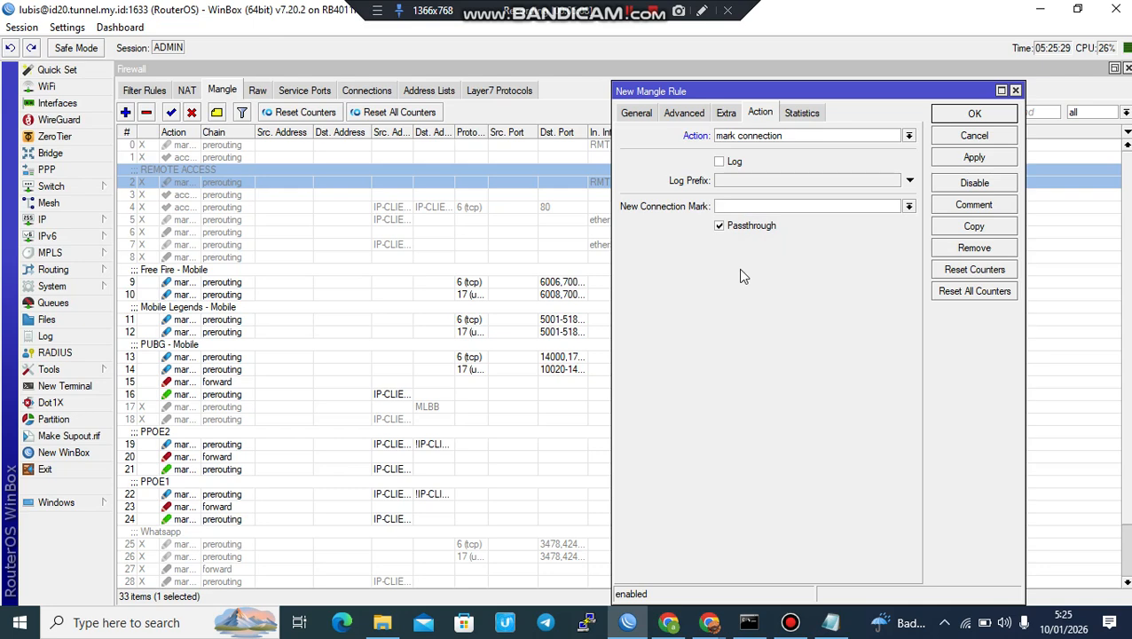
text(conn-1-baru)
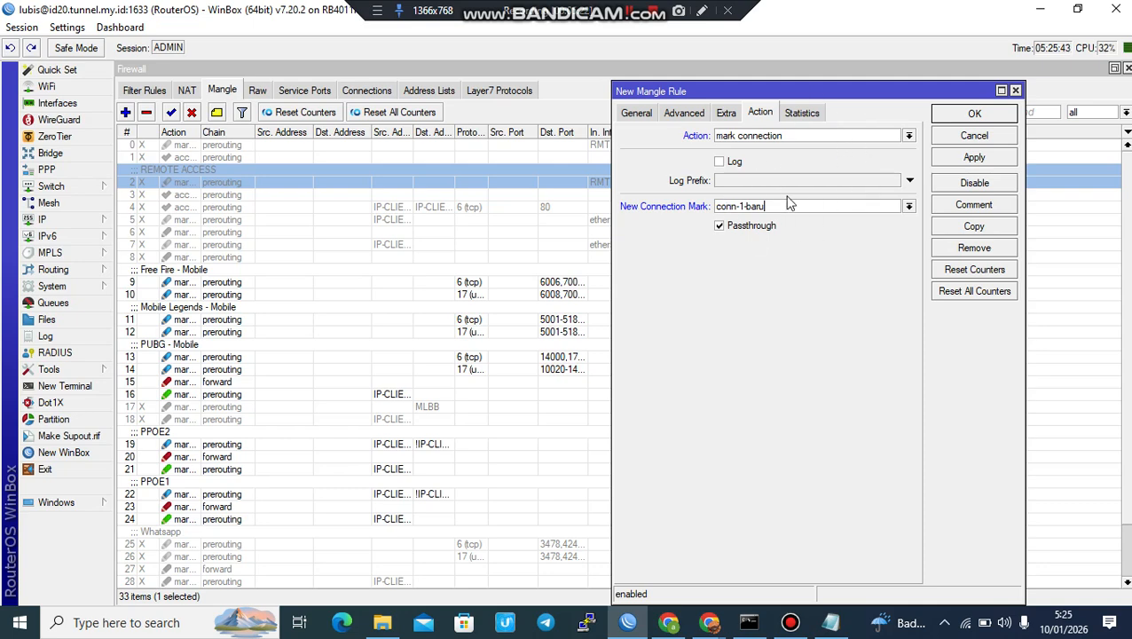
click(973, 157)
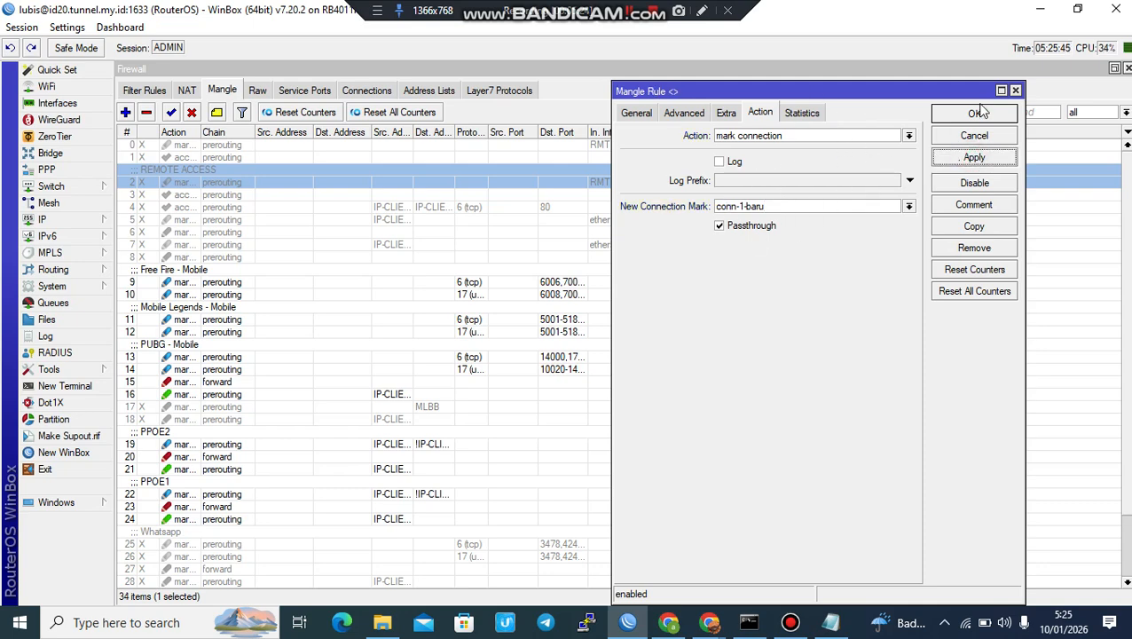
click(975, 113)
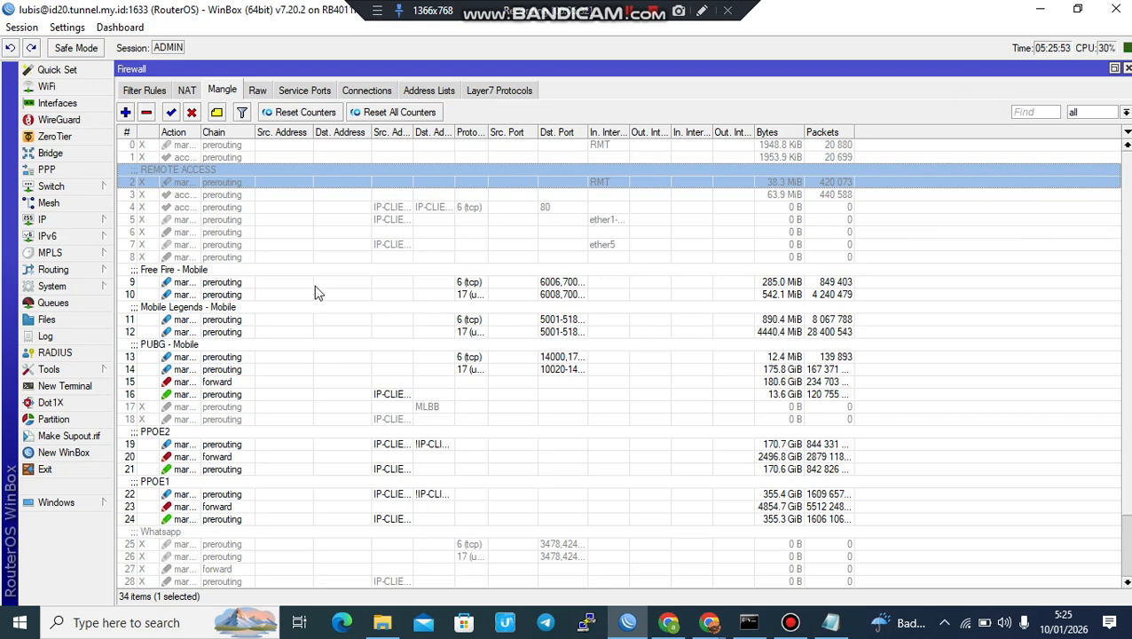
- Add a second prerouting mangle rule that matches connection mark conn-1-baru and uses the accept action
click(125, 112)
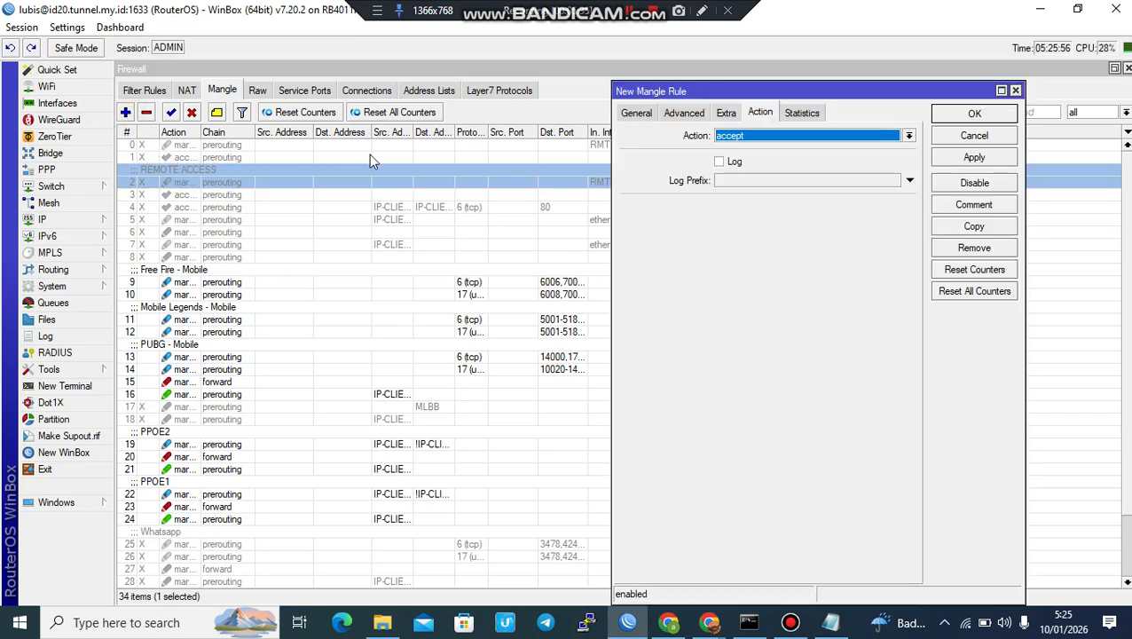
click(637, 115)
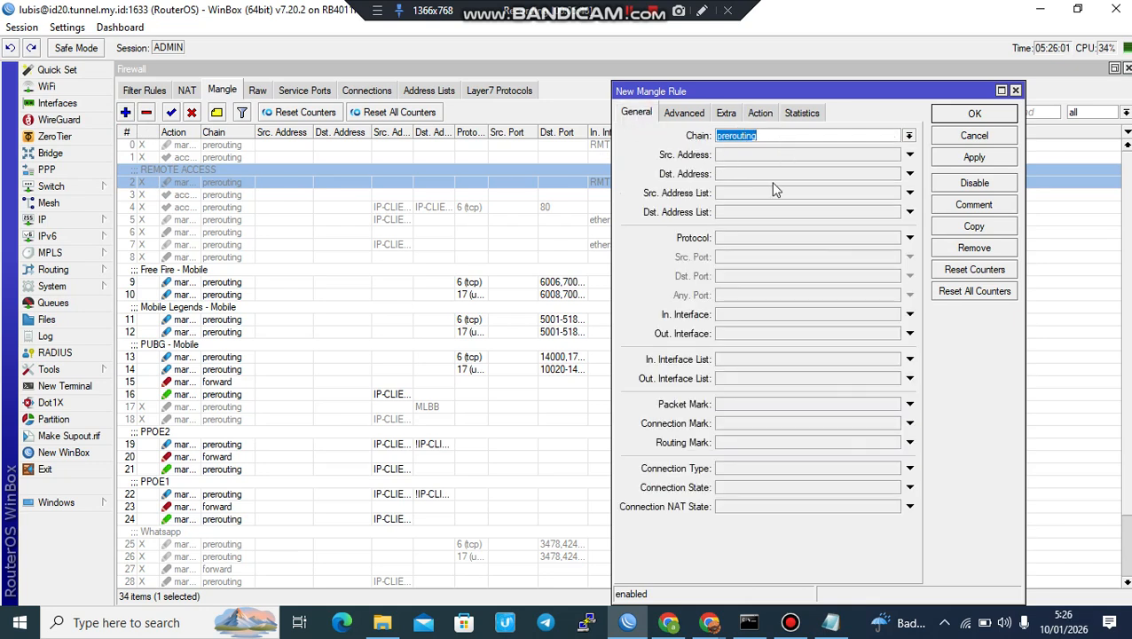
click(736, 424)
click(892, 424)
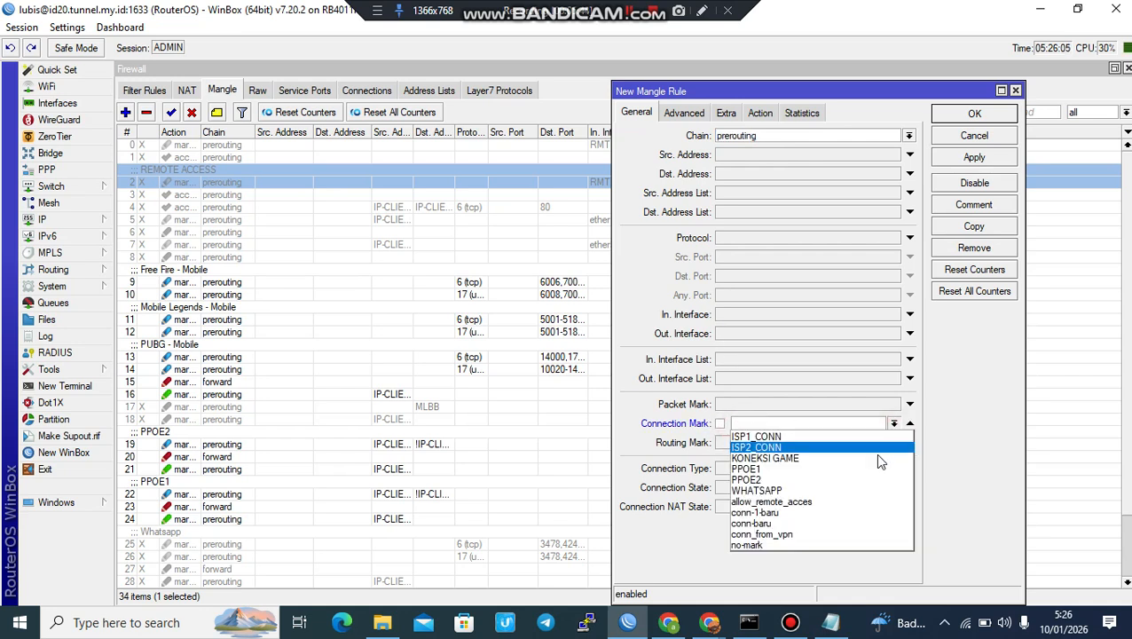
click(858, 513)
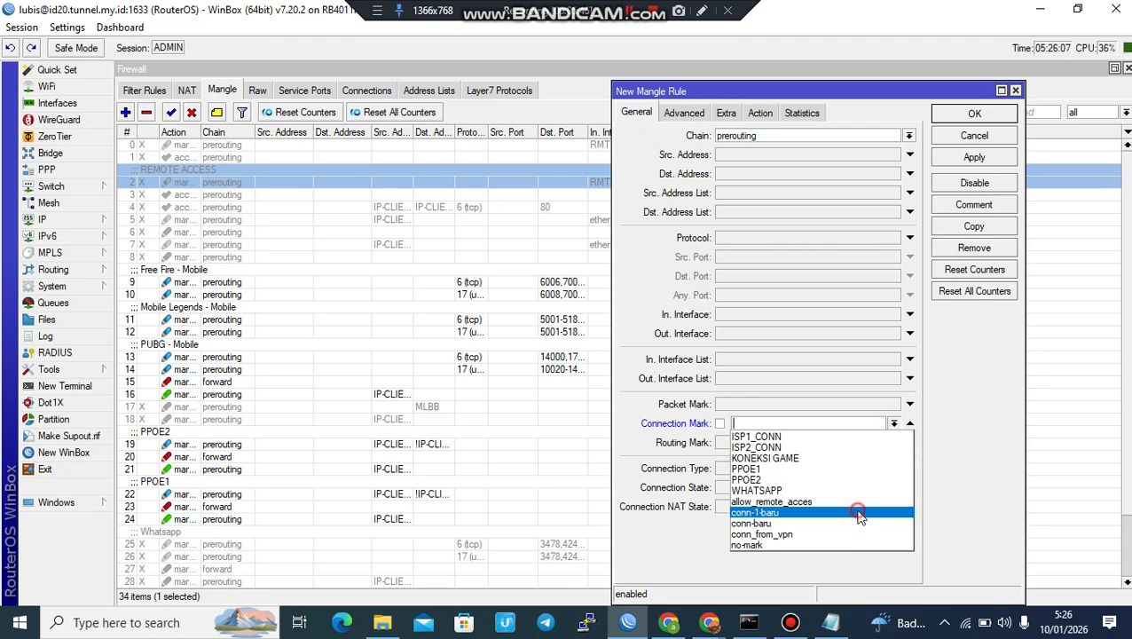
click(760, 113)
click(765, 136)
click(763, 136)
click(951, 159)
click(971, 120)
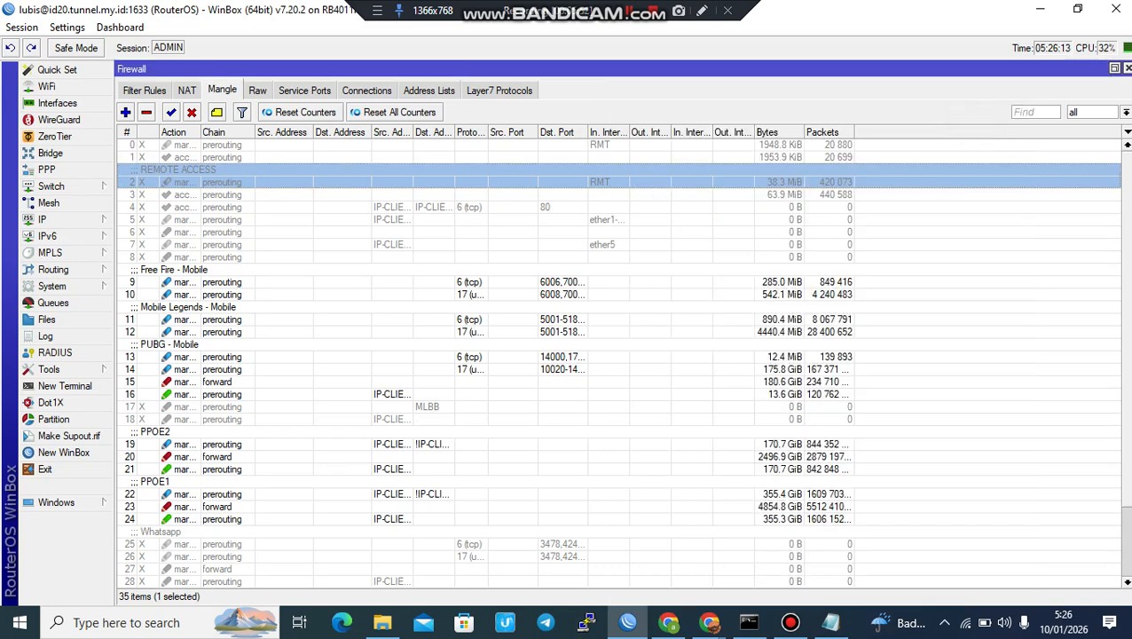
- Move the two new mangle rules together to the very beginning of the mangle rule list
scroll(1118, 316, down, 3)
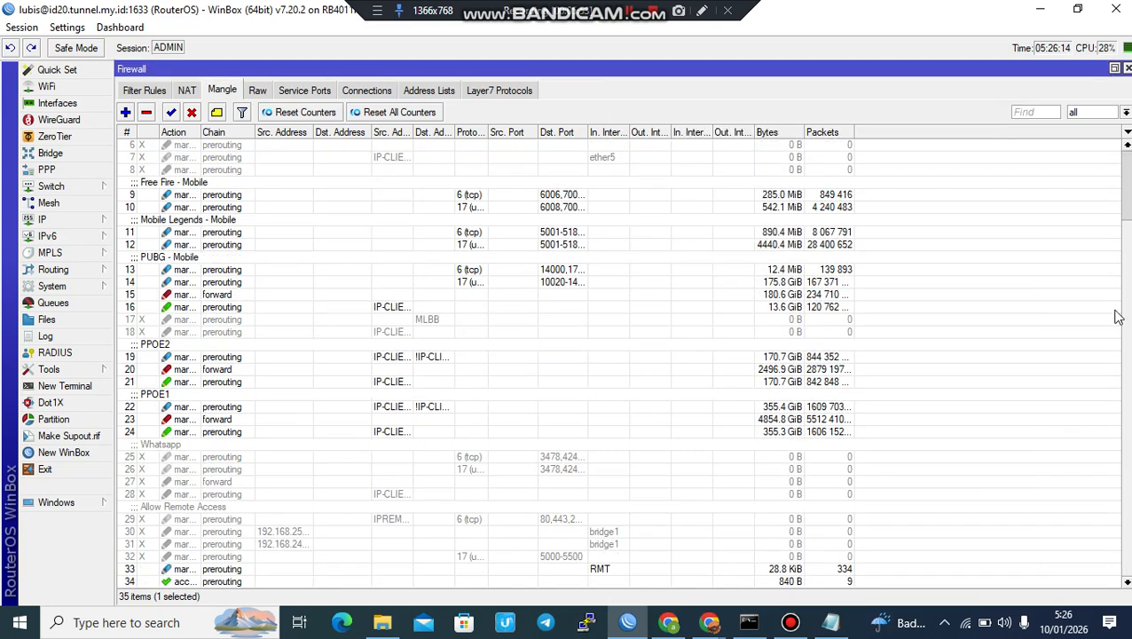
click(712, 569)
shift+click(713, 582)
drag(733, 577, 677, 133)
click(637, 182)
click(626, 147)
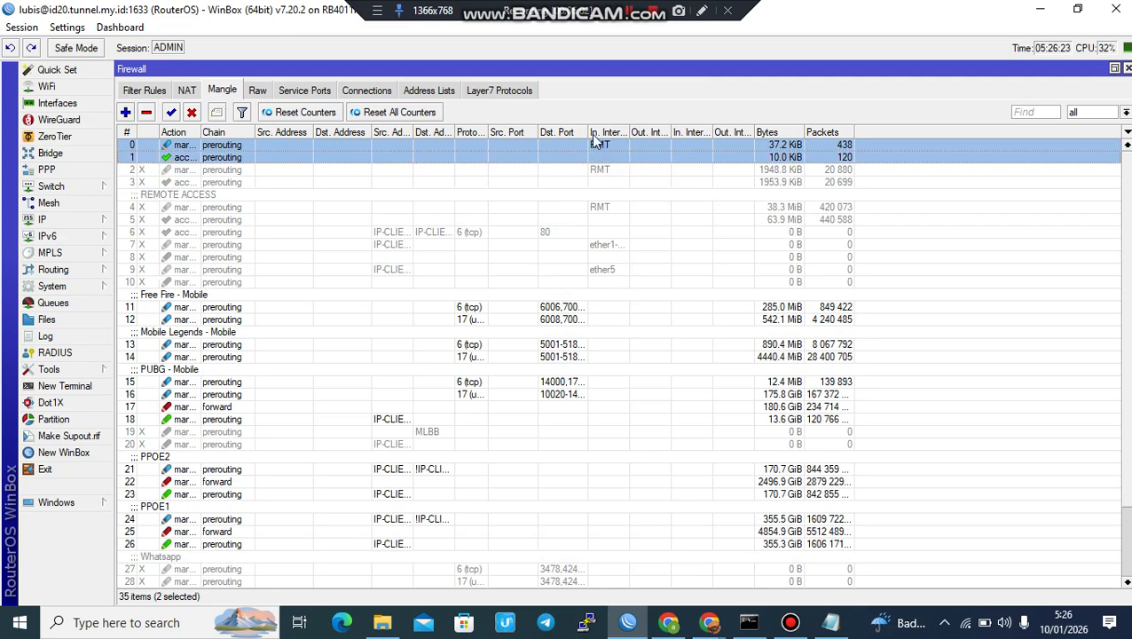
- Examine the mangle rules below the new ones, particularly the PPOE2 and PPOE1 groups for the two ISPs
click(597, 245)
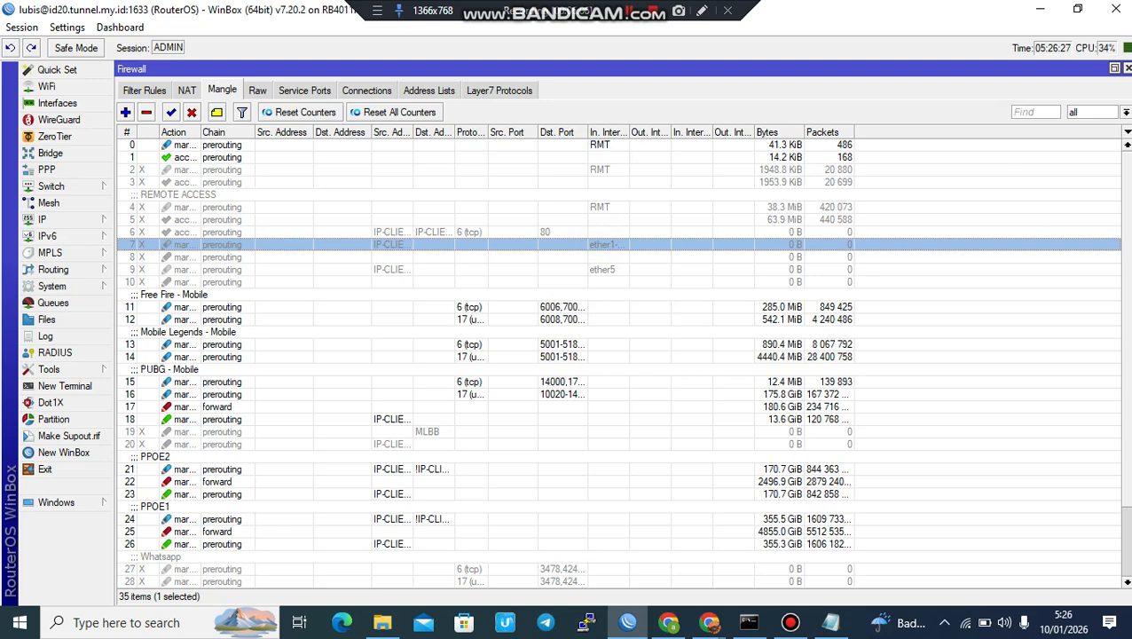
scroll(1124, 195, down, 2)
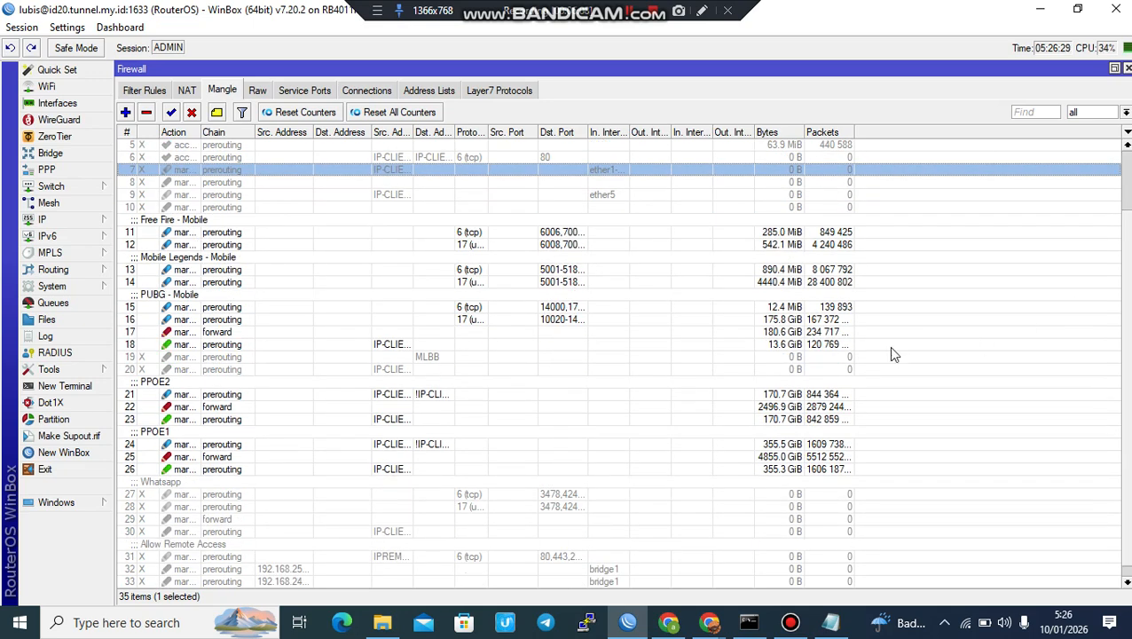
click(799, 398)
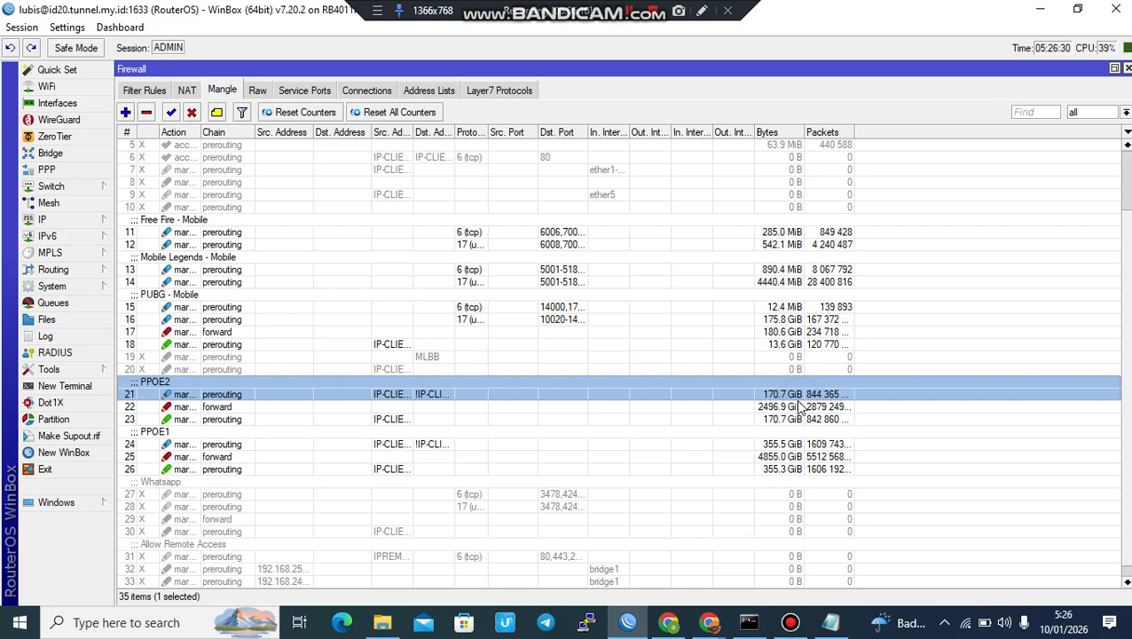
shift+click(781, 469)
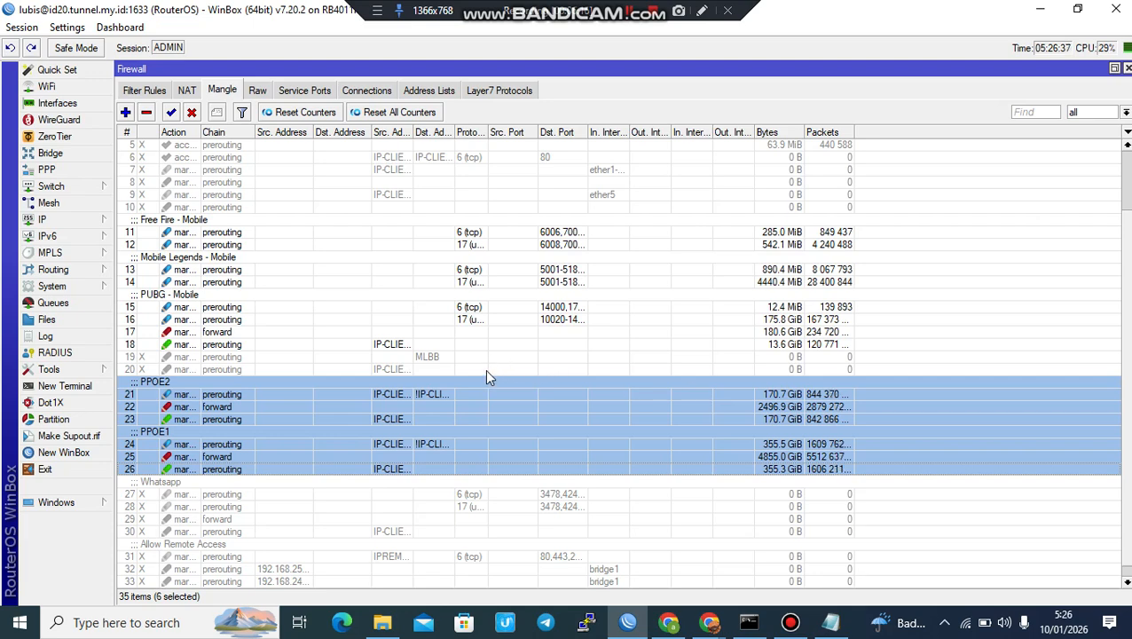
click(394, 418)
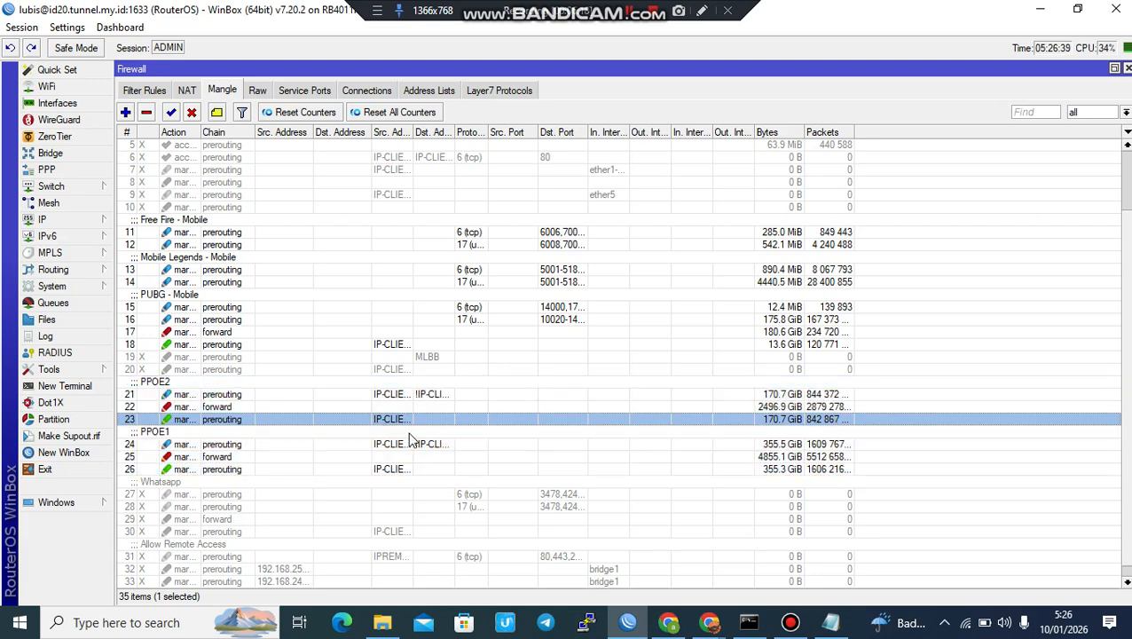
click(406, 443)
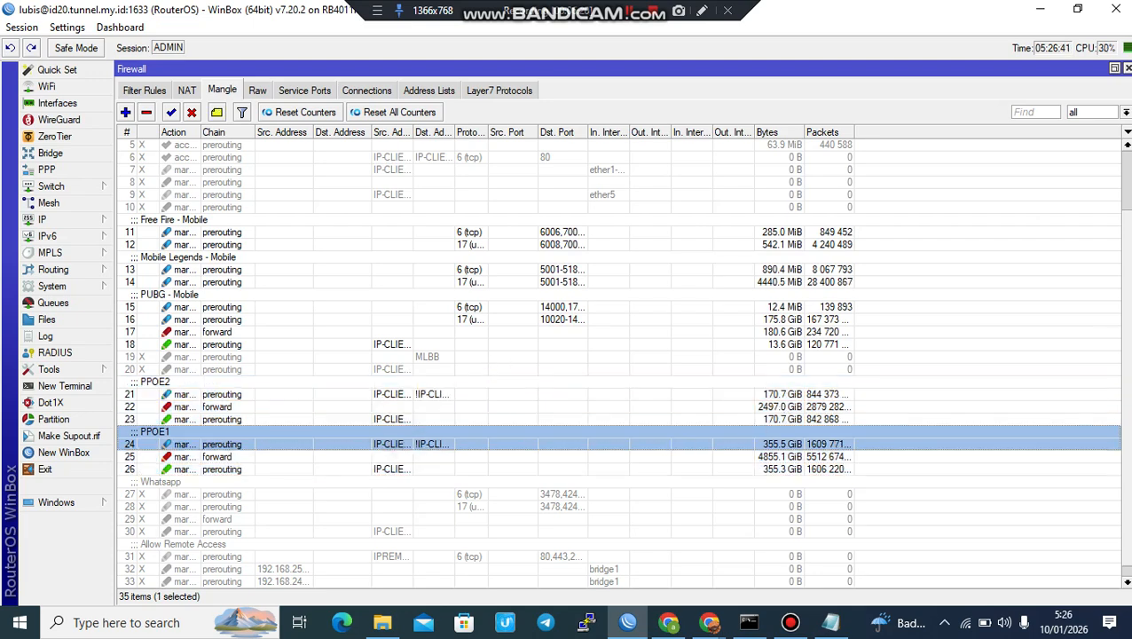
scroll(1120, 253, up, 2)
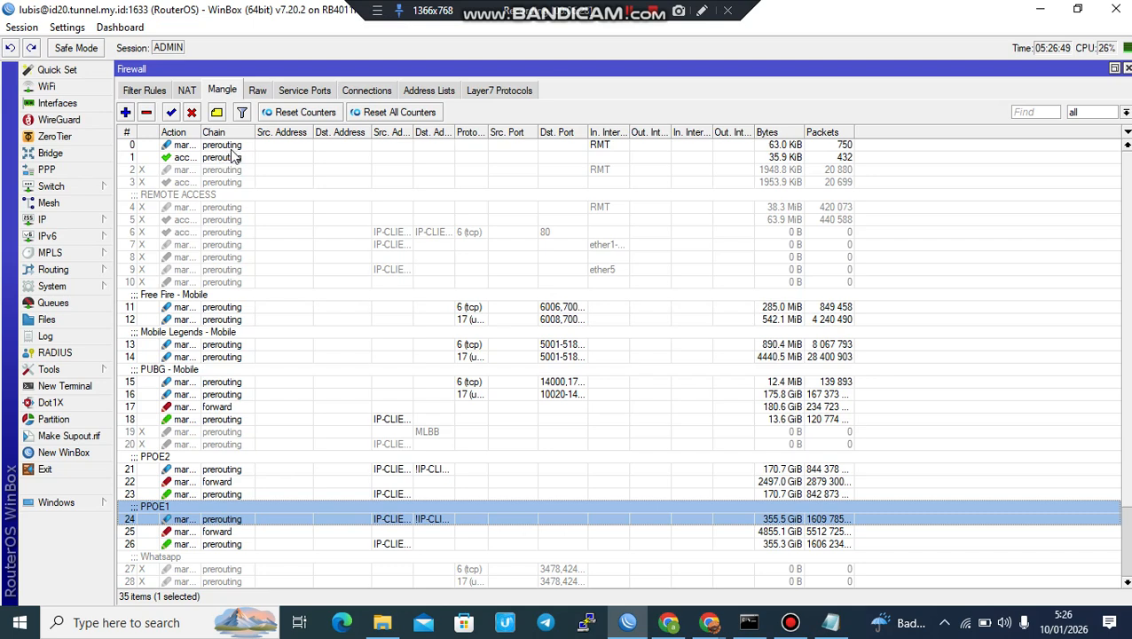
- Switch to Chrome and reload id20.tunnel.my.id:1033 to open the client modem's login page
key(alt+Tab)
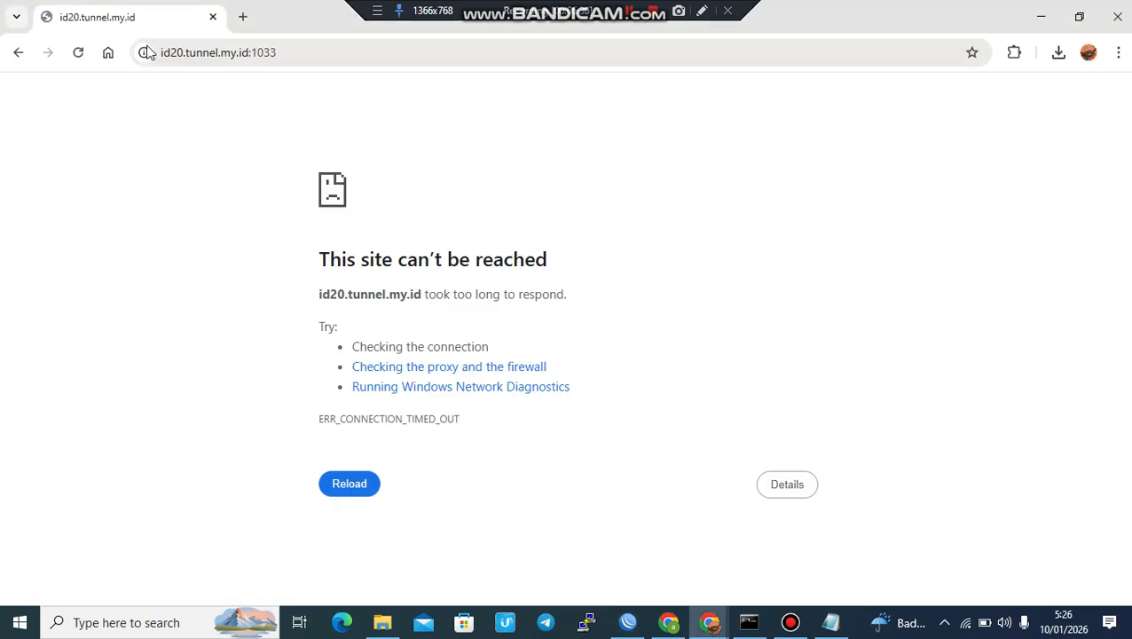
click(77, 54)
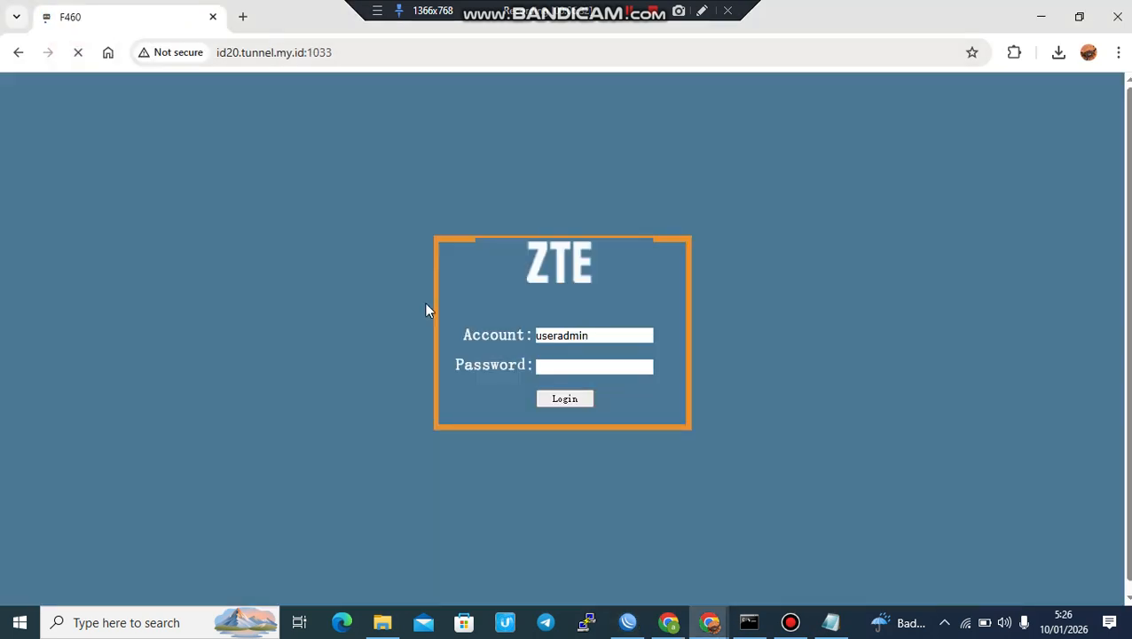
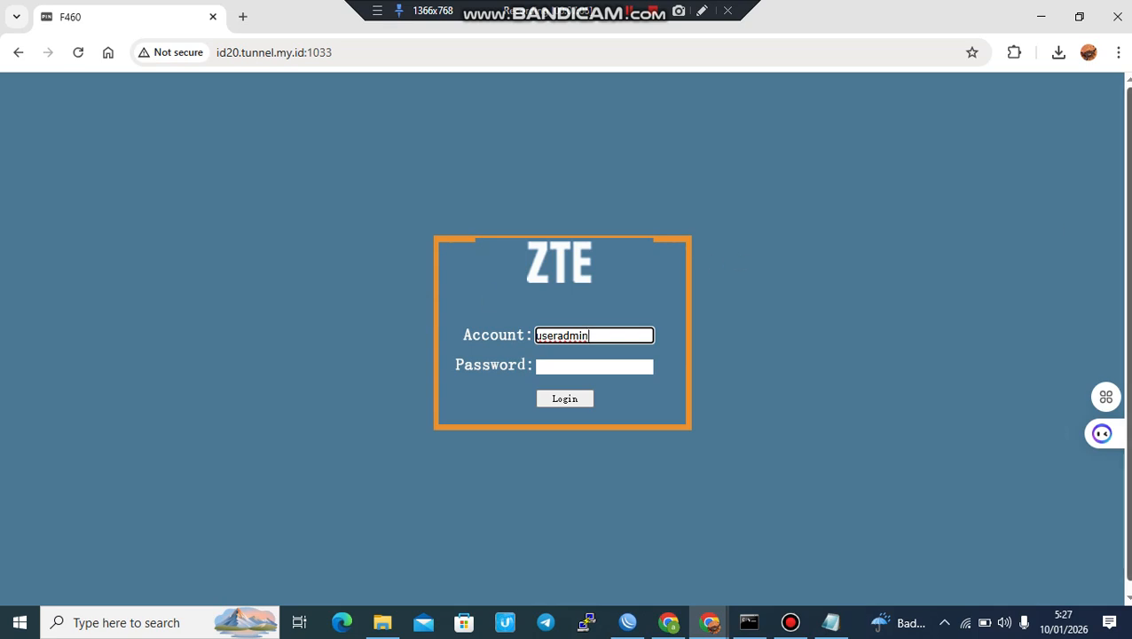
scroll(563, 333, down, 1)
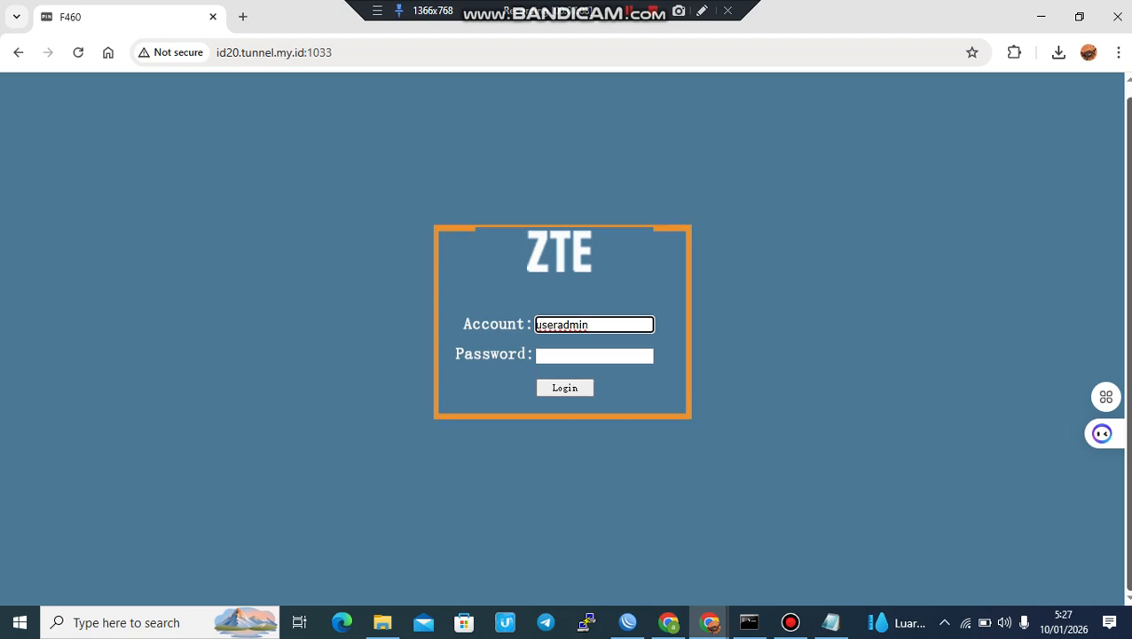
click(991, 229)
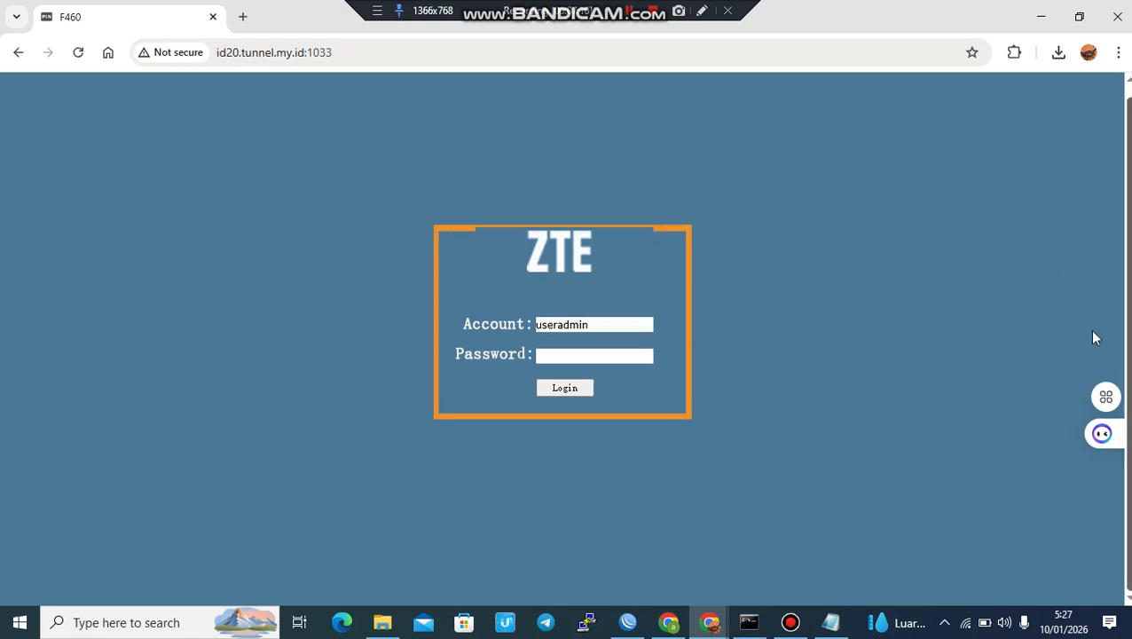
scroll(1044, 306, up, 1)
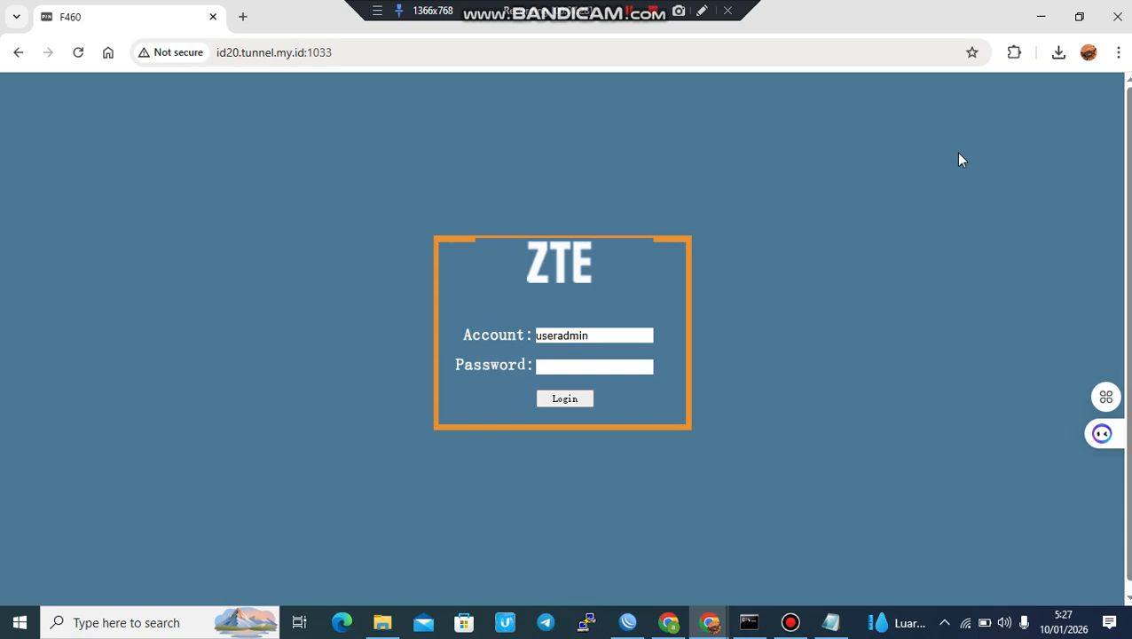
mouse_move(1129, 222)
mouse_down()
mouse_move(1130, 238)
mouse_move(1130, 224)
mouse_up()
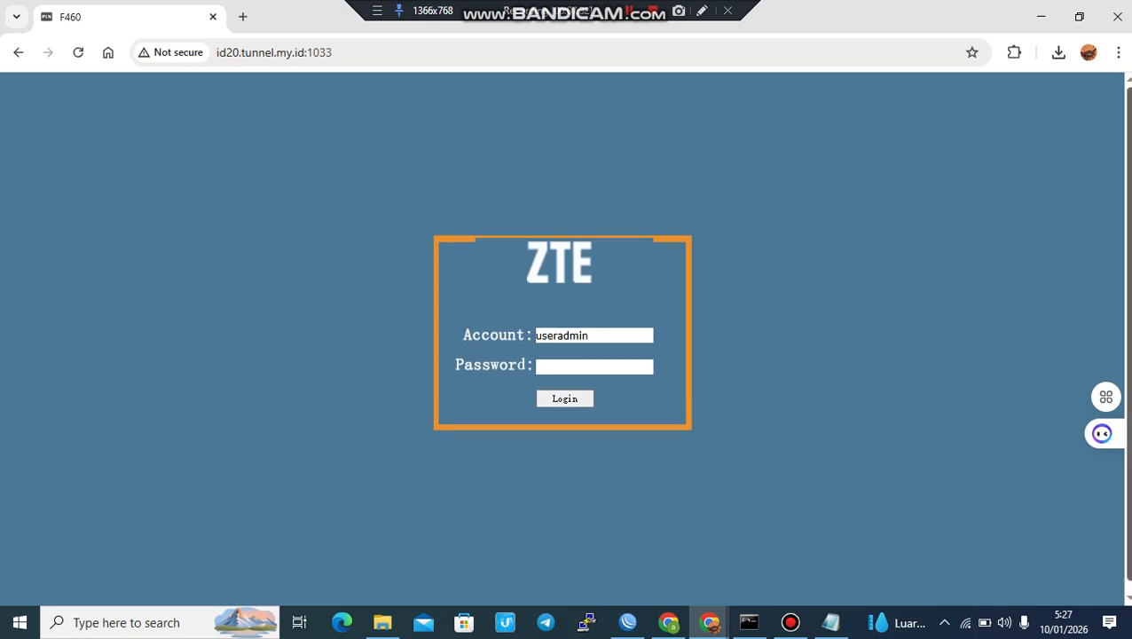
click(887, 190)
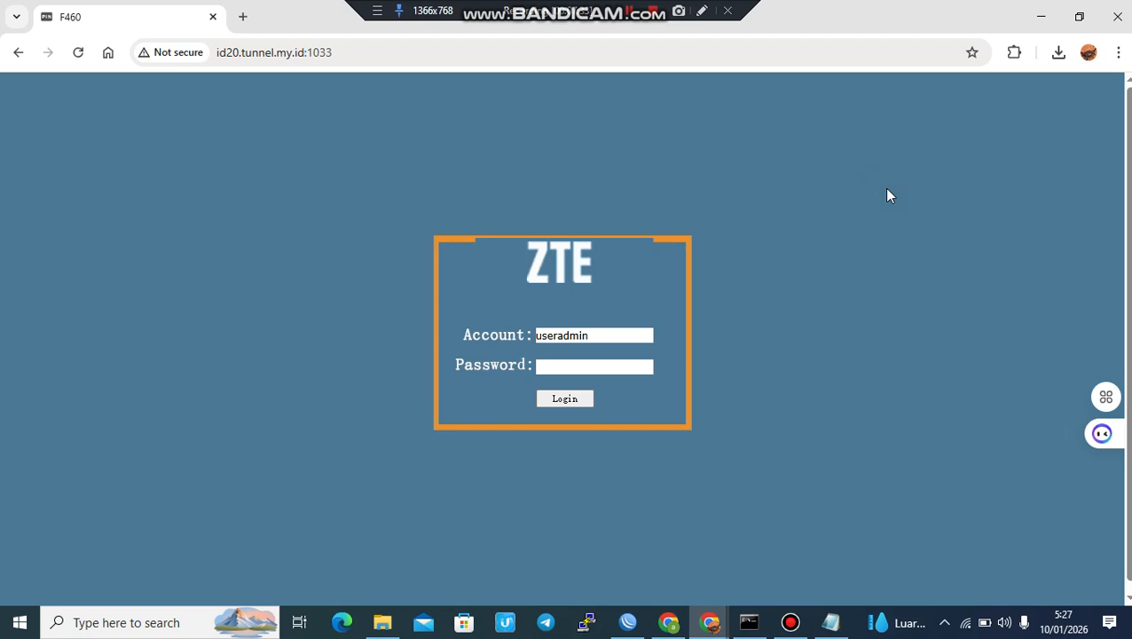
- Switch back to WinBox, select the first two mangle rules together, and review their position relative to the rules below
key(alt+Tab)
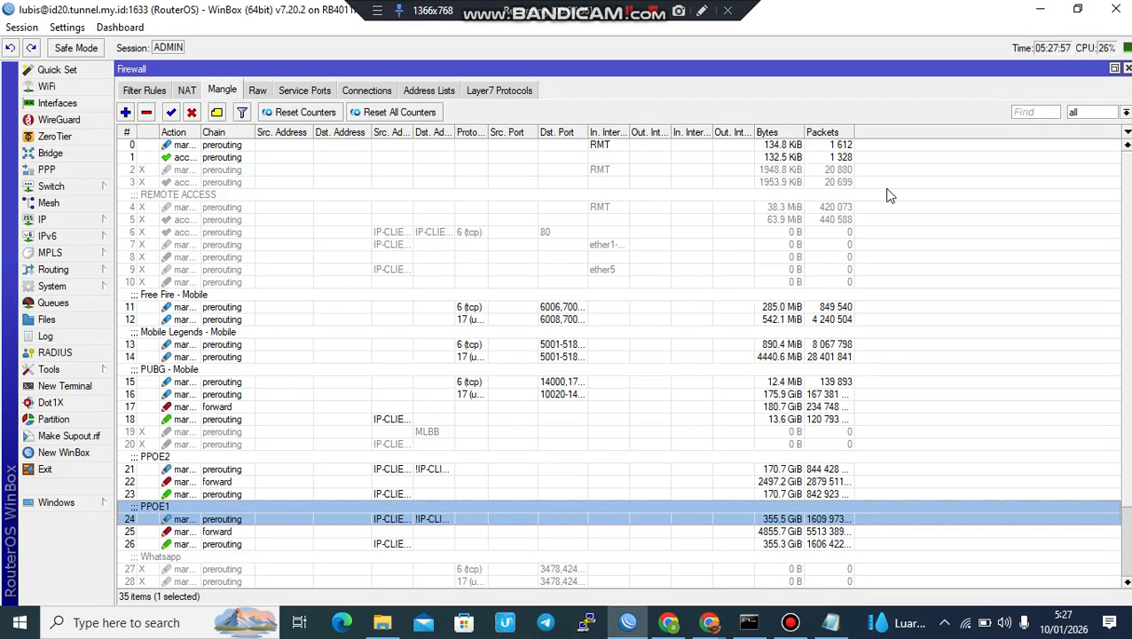
click(226, 146)
shift+click(229, 158)
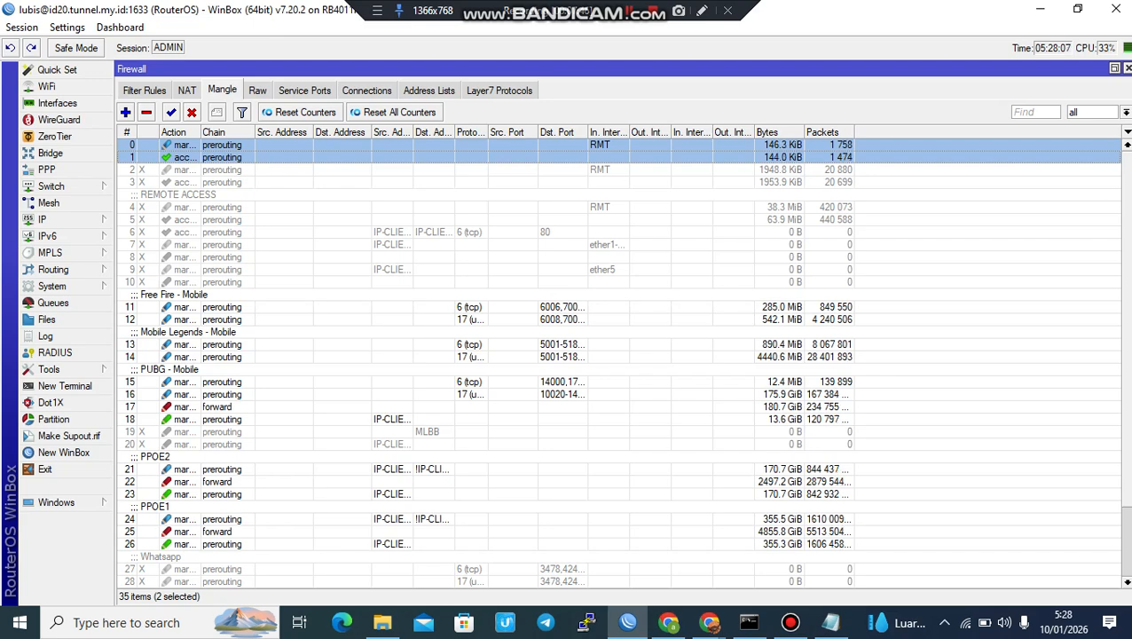
scroll(1127, 182, down, 2)
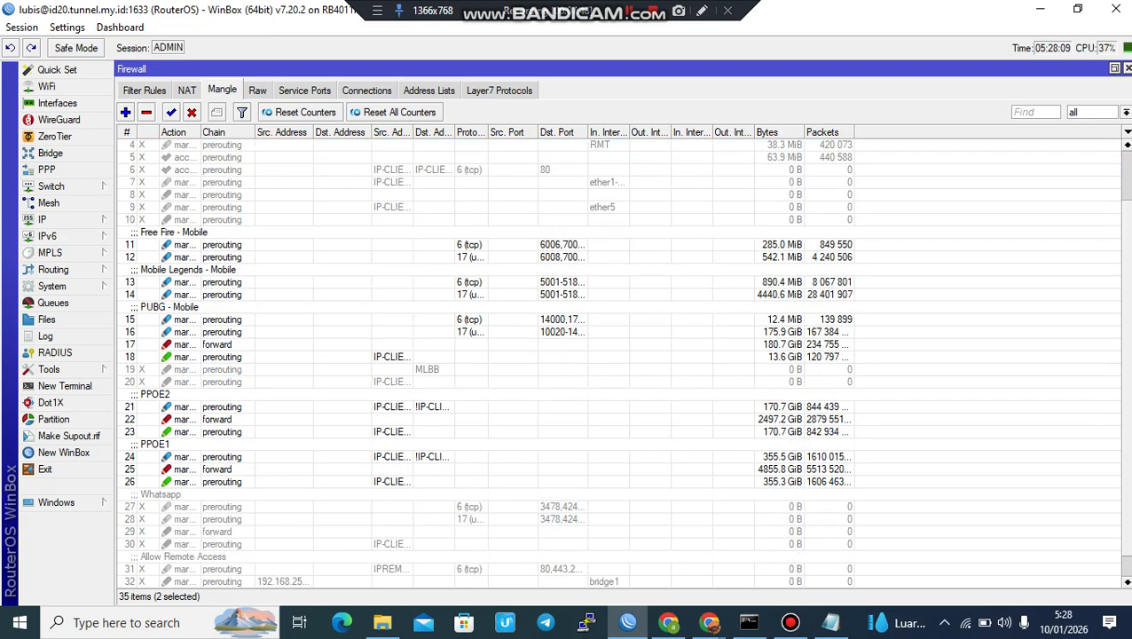